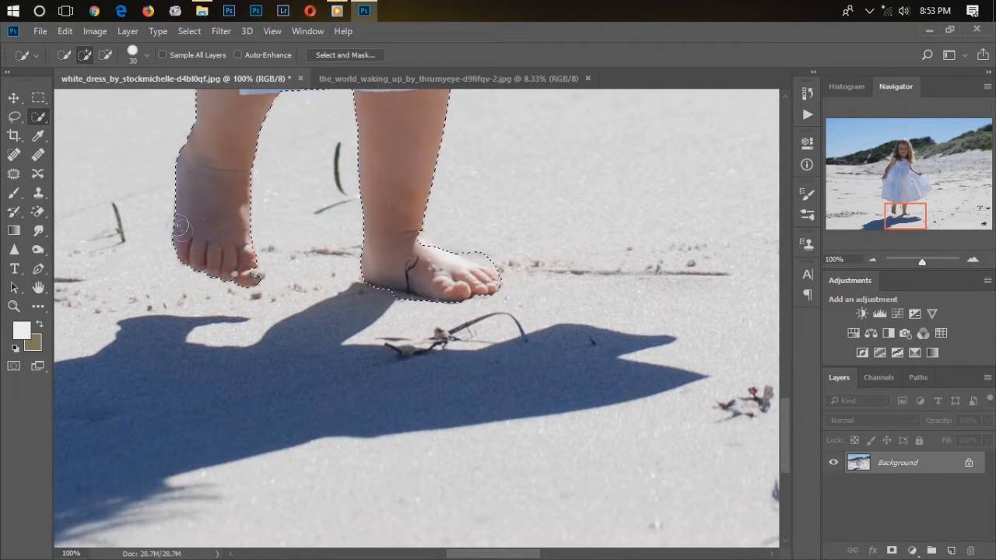
Step: Subtract the excess sand beside the front foot's toes from the selection and refine the selection edge along the girl's hair
click(105, 54)
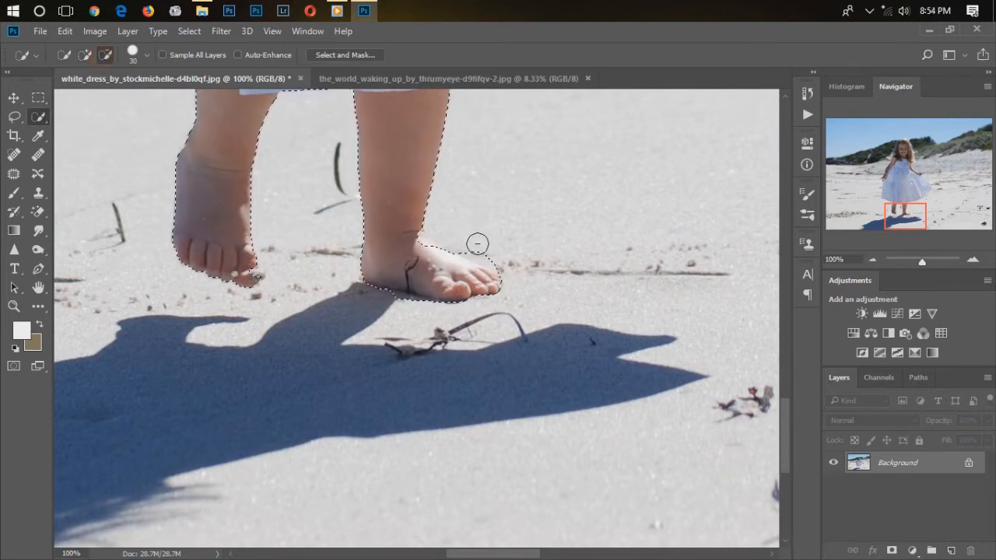
mouse_move(484, 248)
mouse_down()
mouse_move(467, 244)
mouse_move(506, 259)
mouse_up()
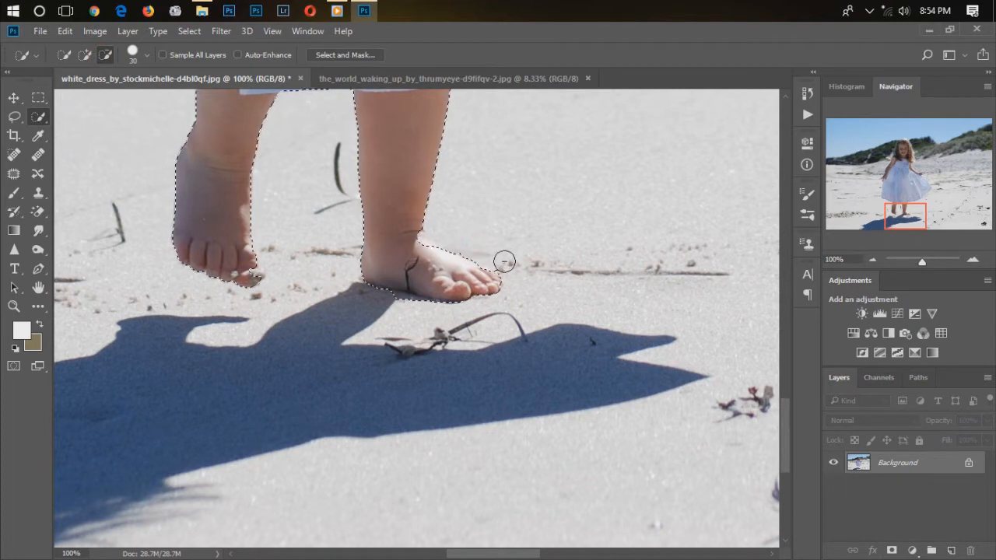
mouse_move(910, 222)
mouse_down()
mouse_move(899, 195)
mouse_move(907, 151)
mouse_up()
click(84, 54)
mouse_move(339, 123)
mouse_down()
mouse_move(417, 139)
mouse_move(485, 241)
mouse_move(510, 349)
mouse_move(513, 427)
mouse_up()
click(105, 55)
mouse_move(548, 286)
mouse_down()
mouse_move(549, 364)
mouse_move(575, 338)
mouse_move(535, 278)
mouse_move(531, 338)
mouse_move(549, 447)
mouse_move(565, 454)
mouse_up()
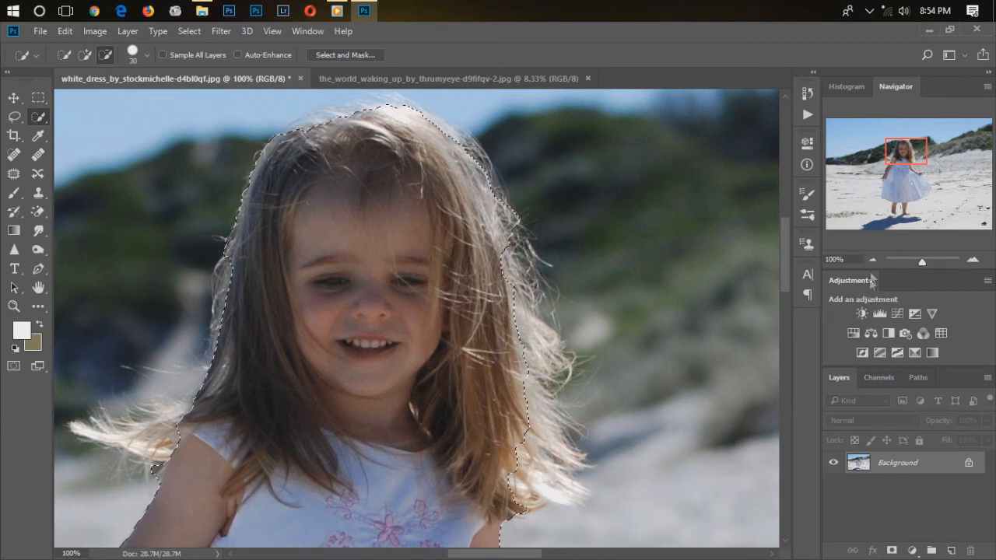
Step: Add the missing edge of the forearm and the hand on the dress's raised side to the selection
click(872, 260)
click(872, 260)
click(872, 260)
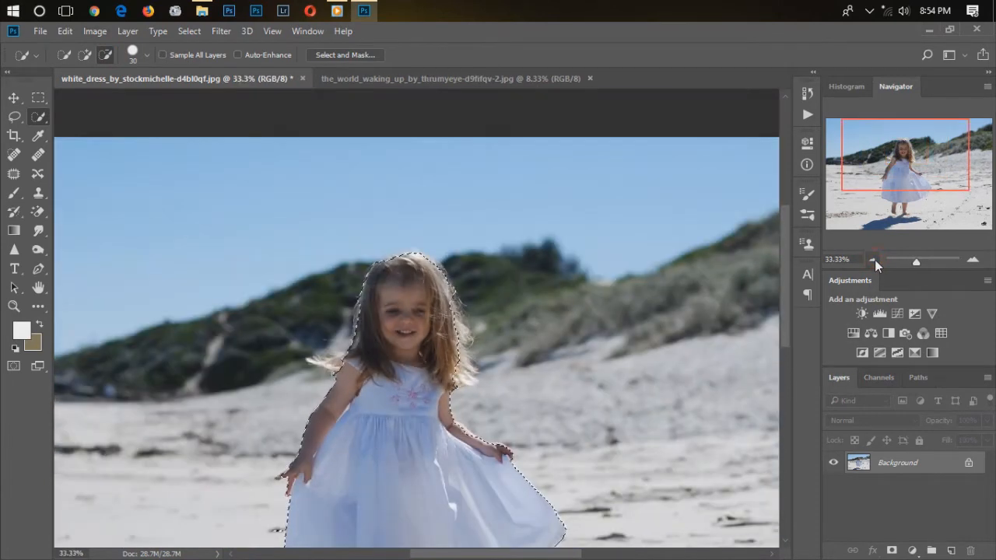
click(971, 260)
click(971, 260)
click(971, 260)
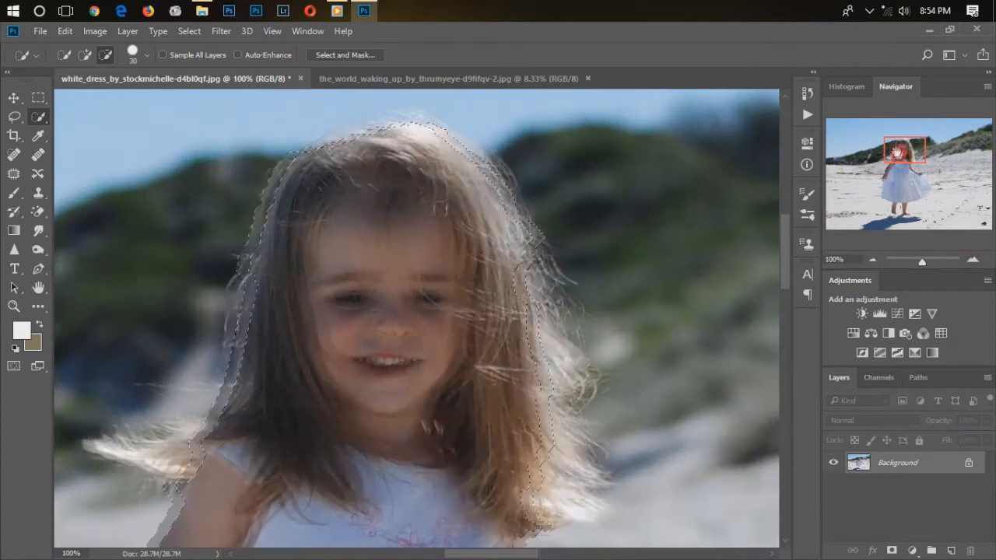
drag(904, 151, 917, 173)
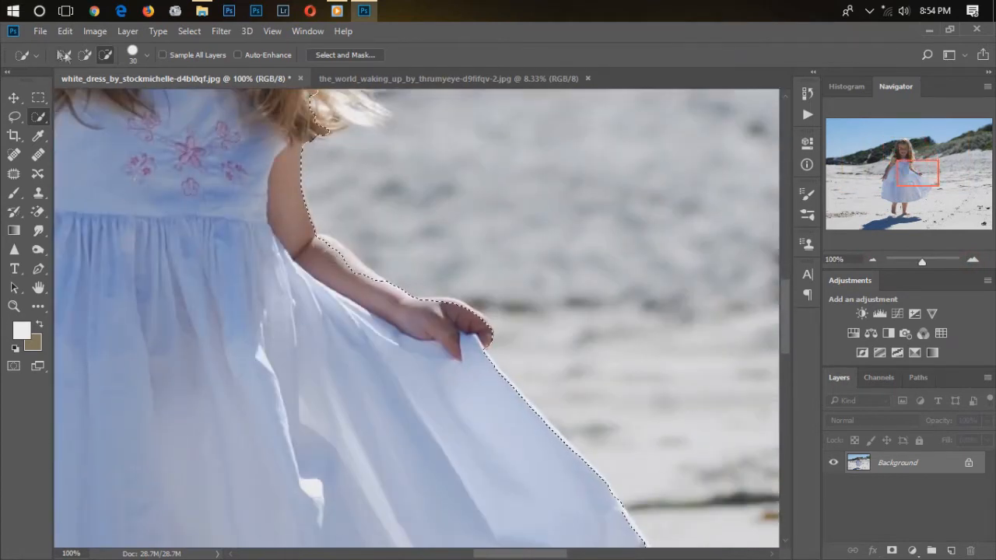
click(84, 55)
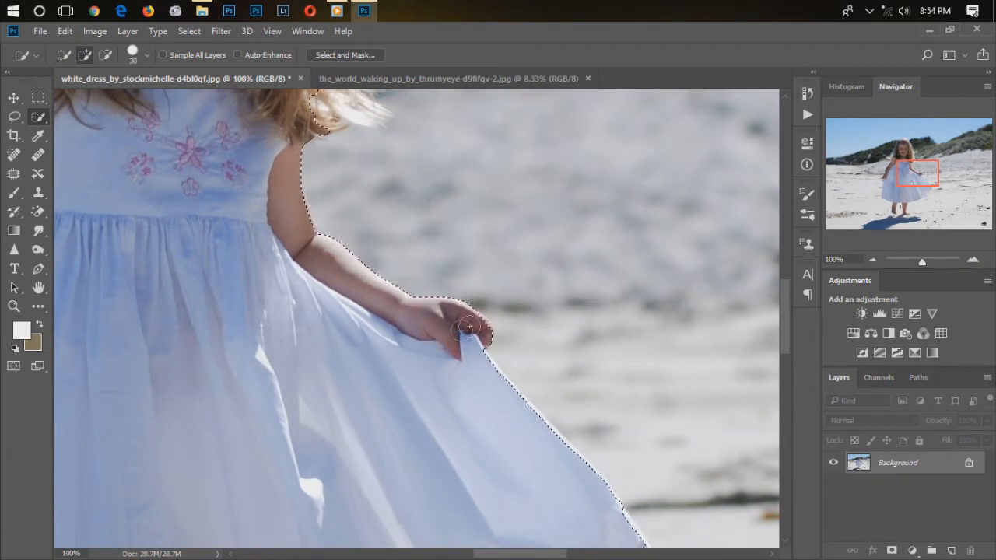
Step: Refine the selection around the other hand's outstretched fingertip with a size 10 brush, adding the finger and subtracting the surrounding sand
click(874, 259)
click(871, 261)
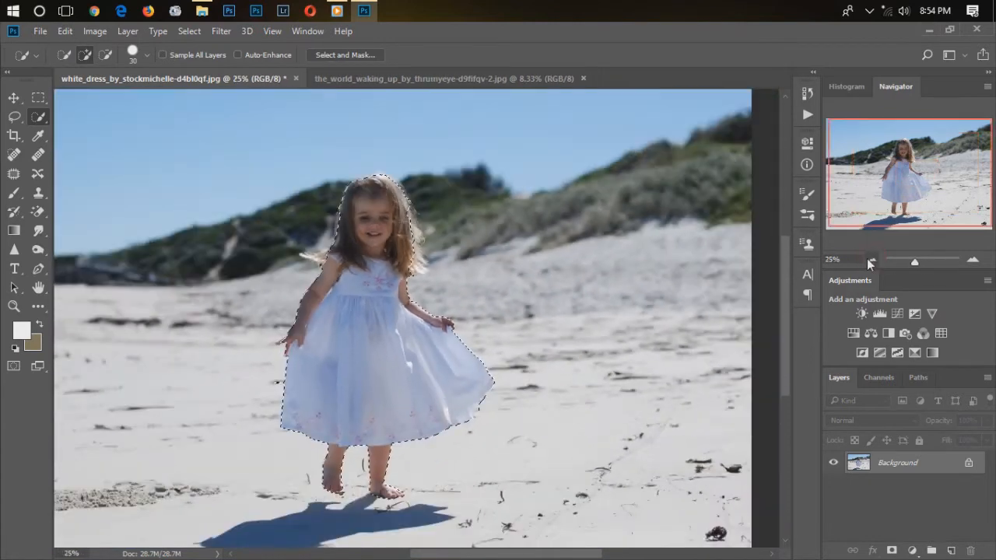
click(973, 259)
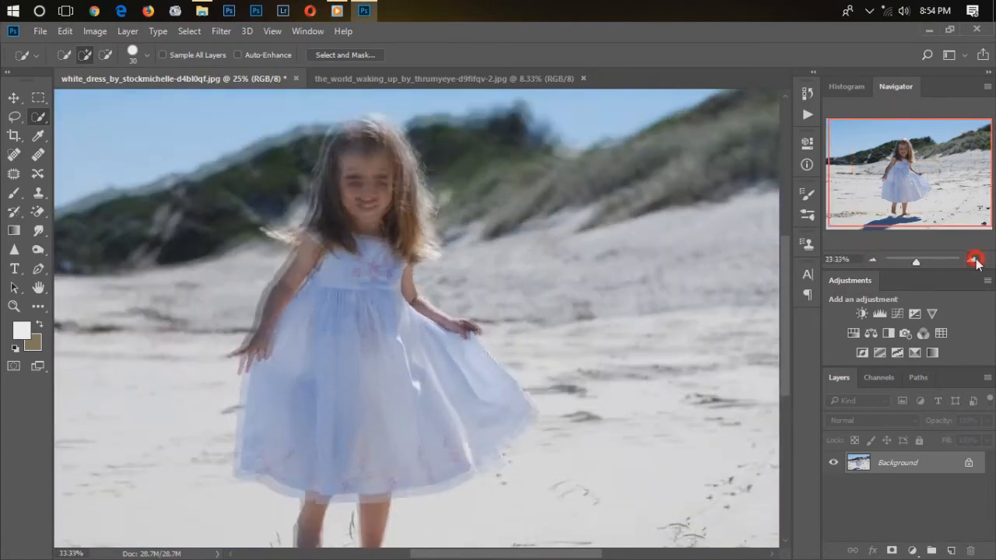
click(972, 259)
click(972, 259)
click(972, 259)
drag(899, 170, 876, 176)
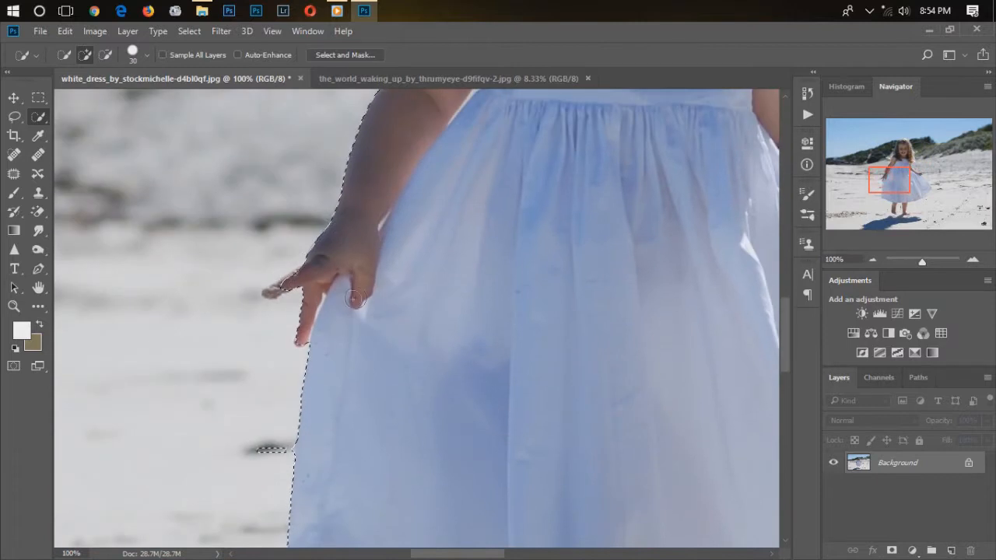
key(bracketleft)
key(bracketleft)
drag(268, 294, 287, 286)
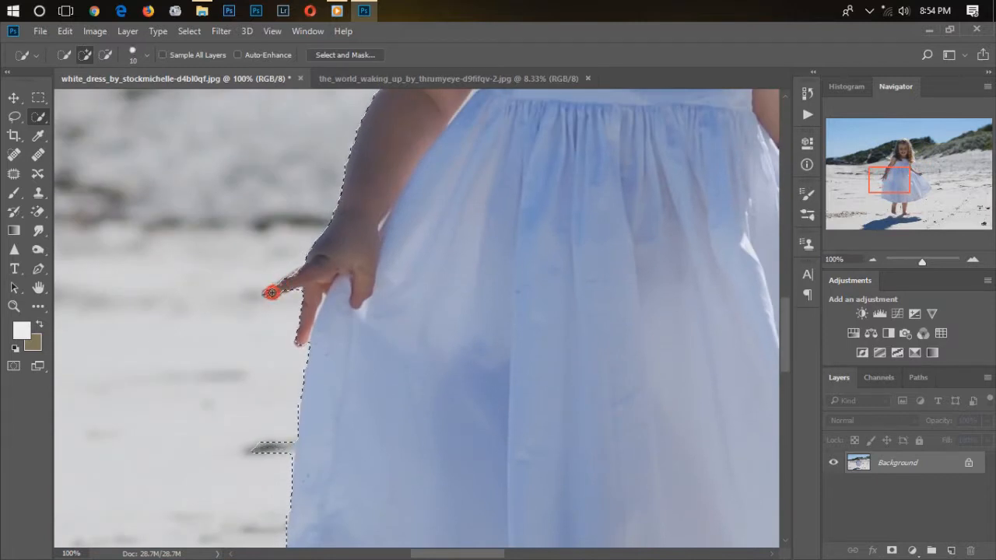
mouse_move(274, 290)
mouse_down()
mouse_move(283, 286)
mouse_move(274, 295)
mouse_up()
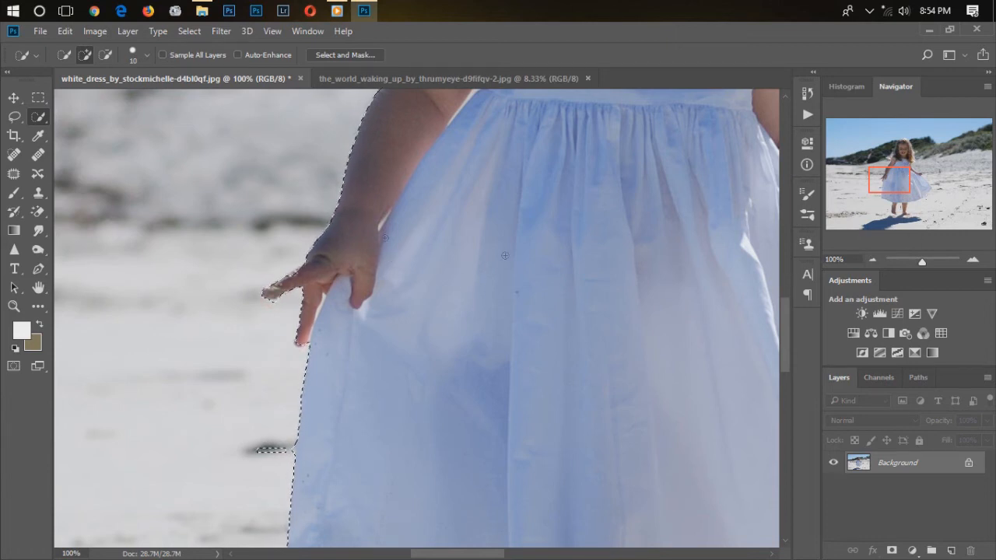
click(106, 54)
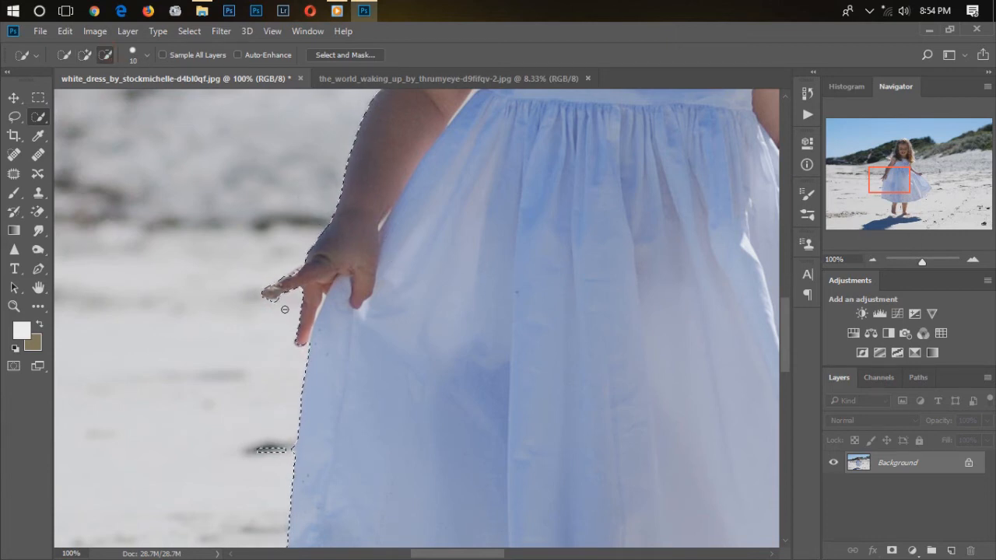
click(273, 305)
Step: Refine the girl's selection edge in Select and Mask with Smooth 6, Feather 1.2 px and Contrast 10%
click(872, 259)
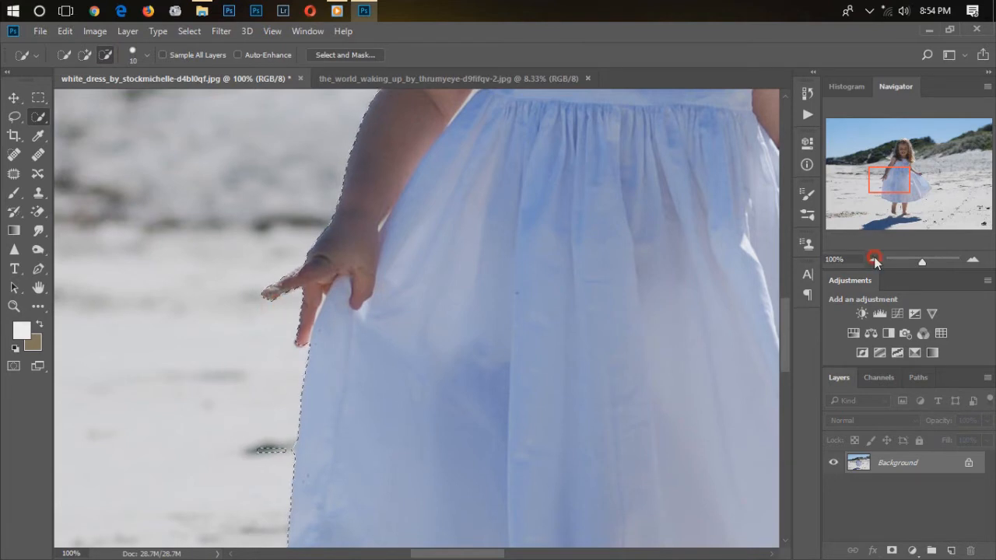
click(872, 259)
click(872, 259)
click(872, 259)
click(872, 259)
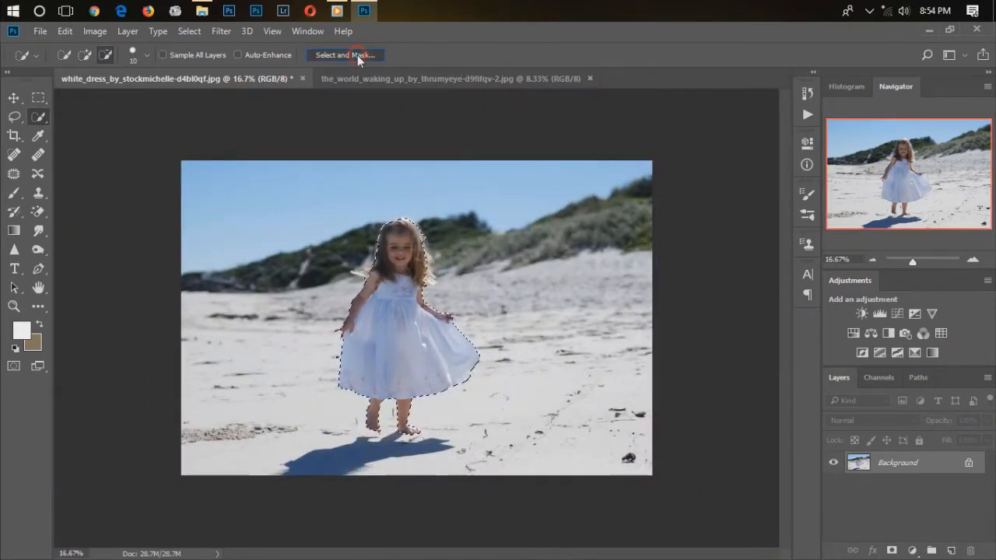
click(357, 55)
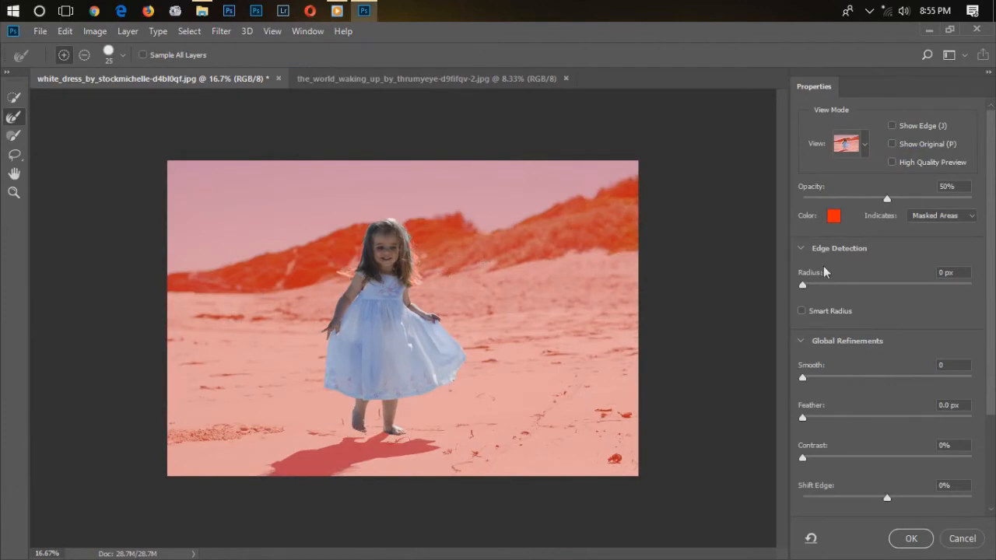
click(814, 418)
click(813, 458)
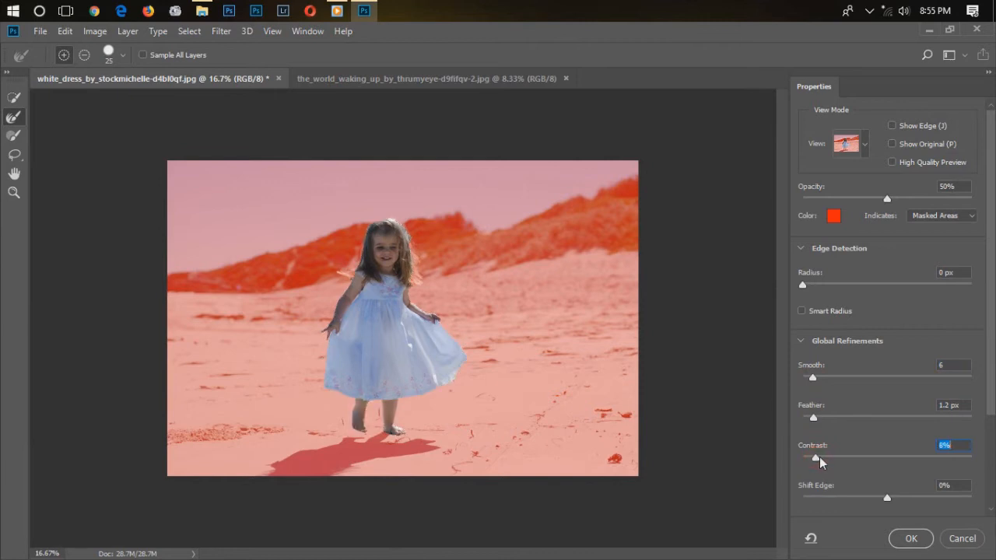
Step: Output the refined selection to a new layer with a layer mask
drag(987, 364, 985, 455)
click(946, 470)
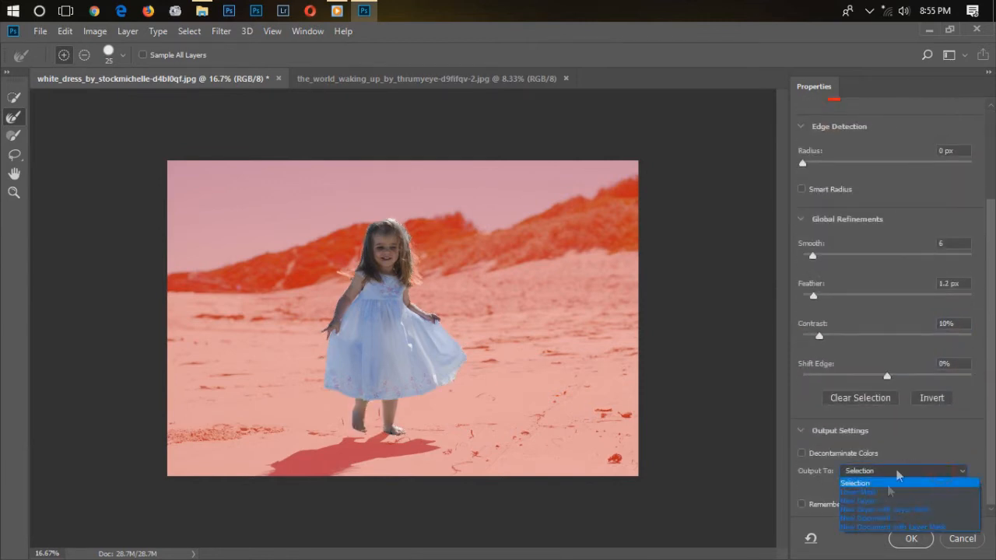
click(870, 506)
click(909, 538)
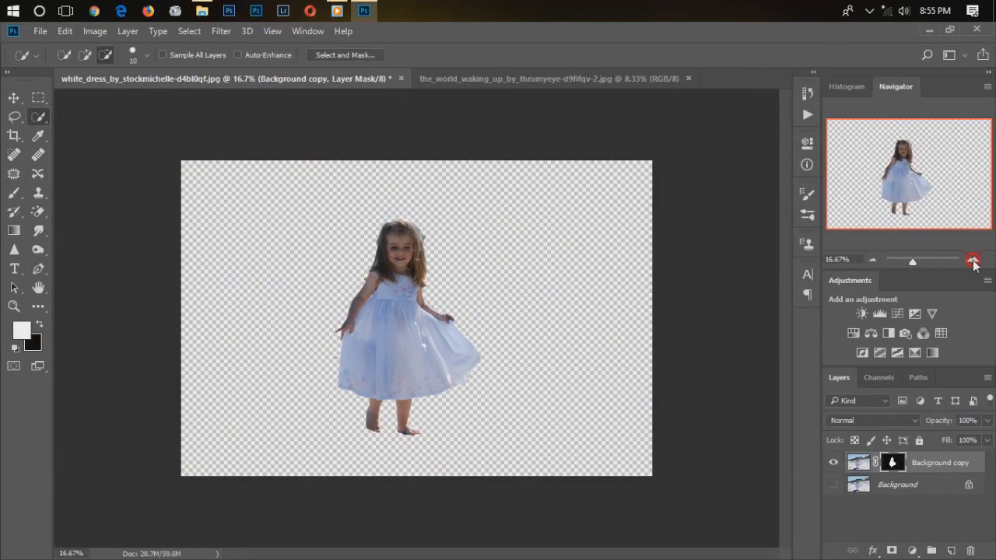
Step: Copy the forest image from the the_world_waking_up document into the white_dress document as a layer using the Move tool
click(972, 260)
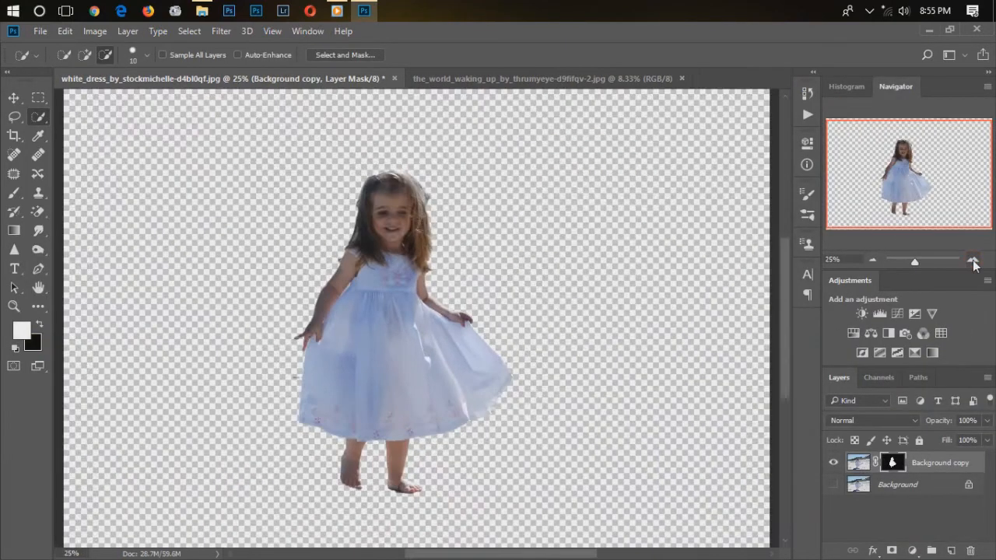
click(13, 98)
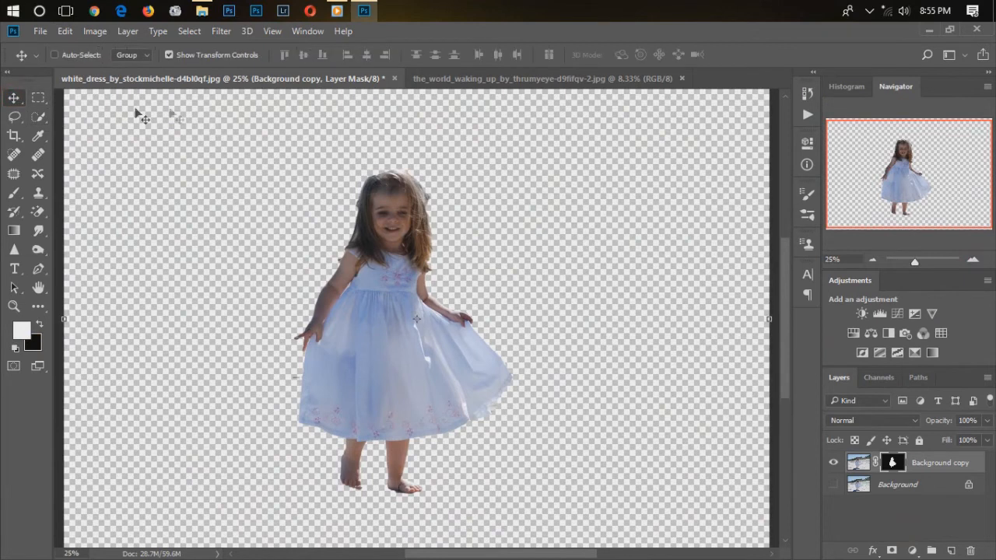
click(870, 260)
click(490, 74)
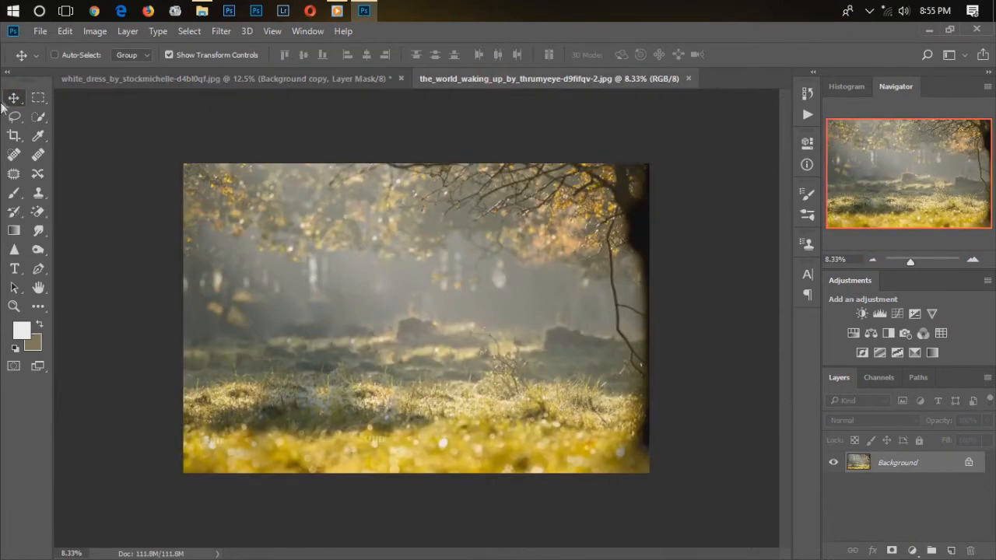
drag(342, 224, 473, 311)
Step: Scale the forest layer down to about 51.4% and align its upper-left corner with the canvas corner
click(871, 259)
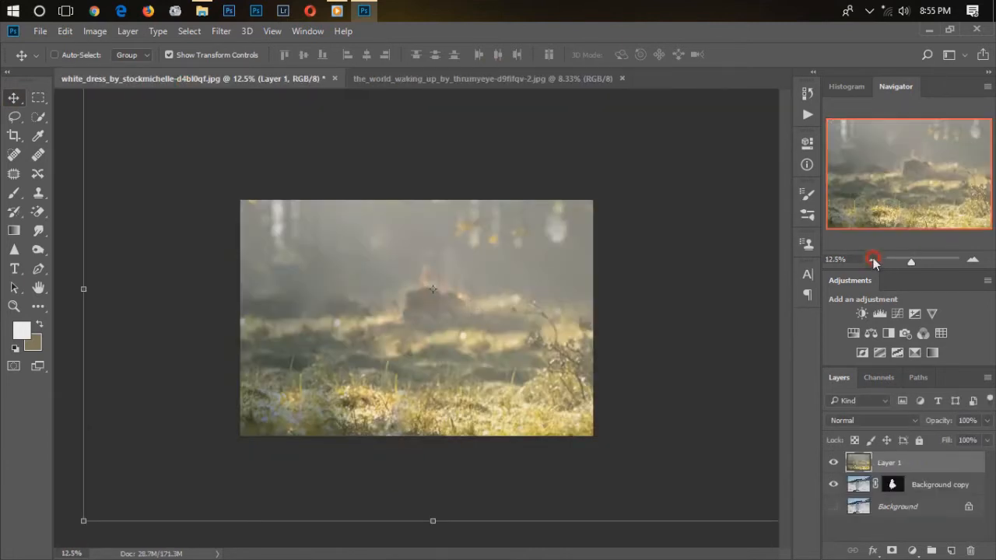
click(169, 55)
click(169, 55)
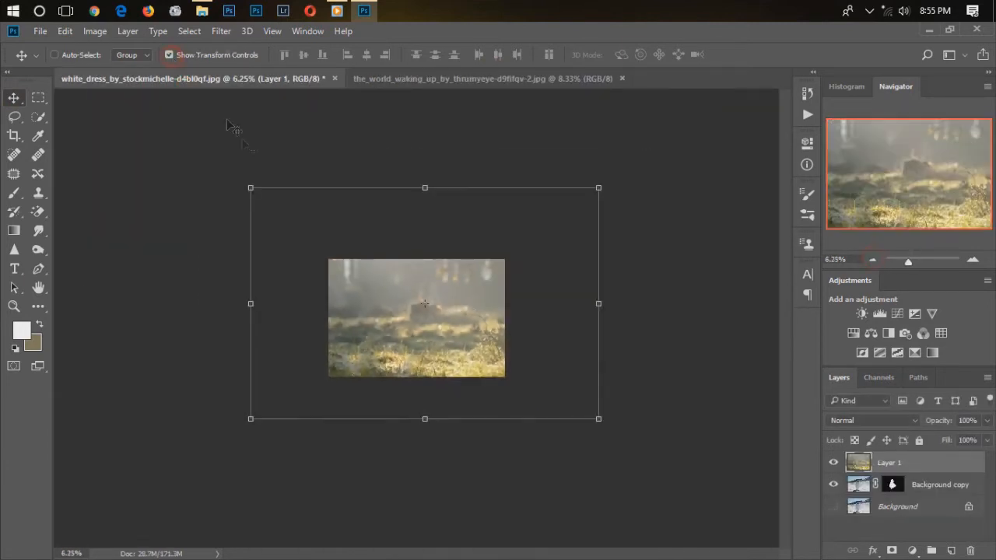
drag(251, 185, 337, 286)
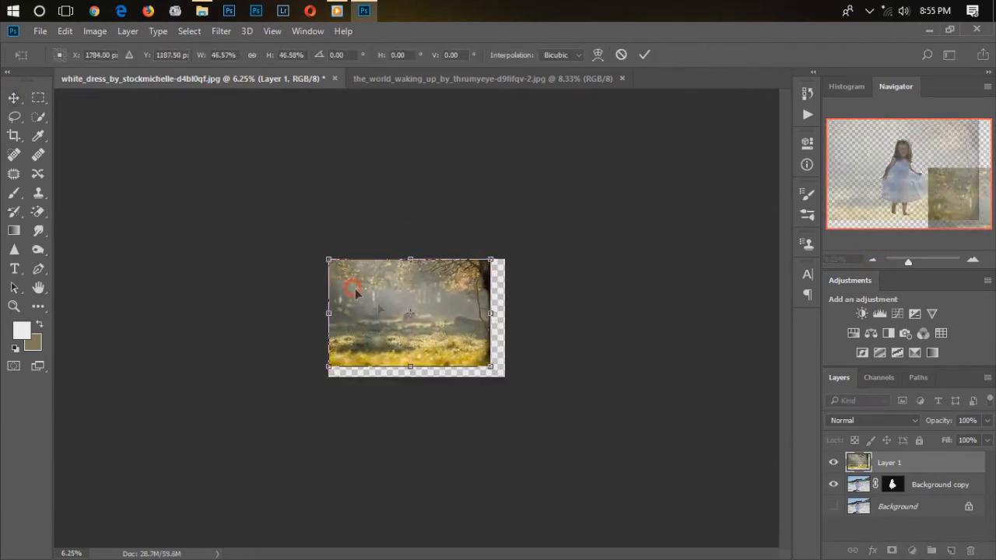
drag(490, 366, 507, 379)
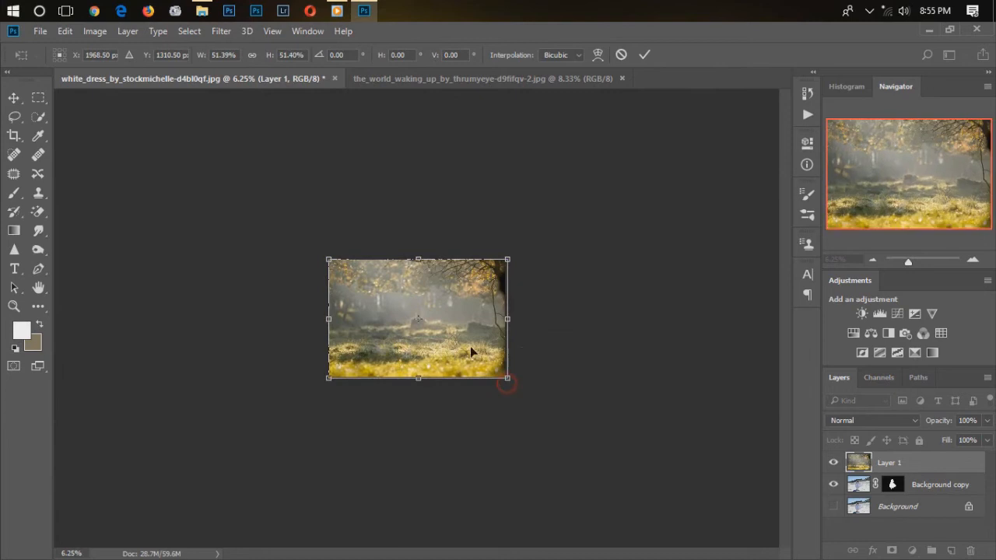
click(973, 261)
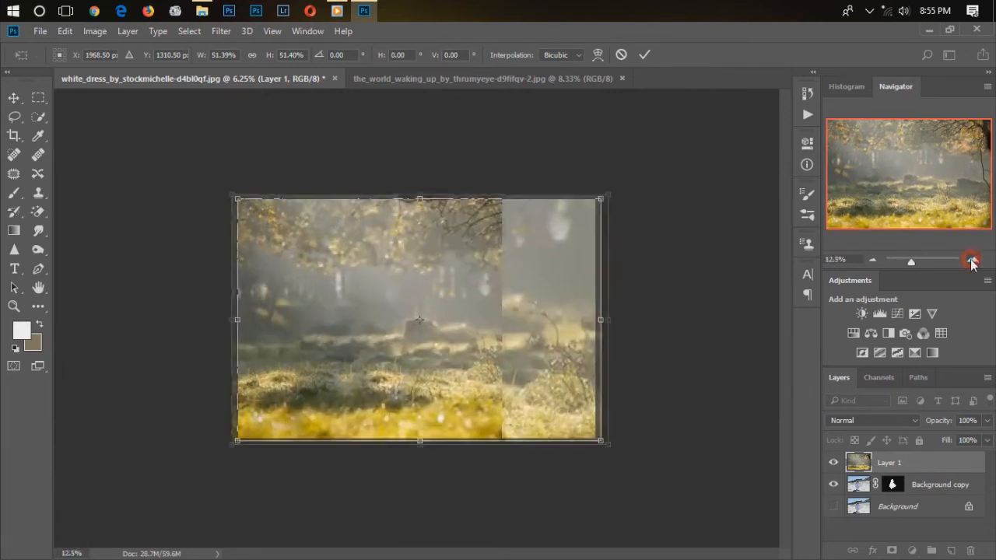
key(Left)
key(Up)
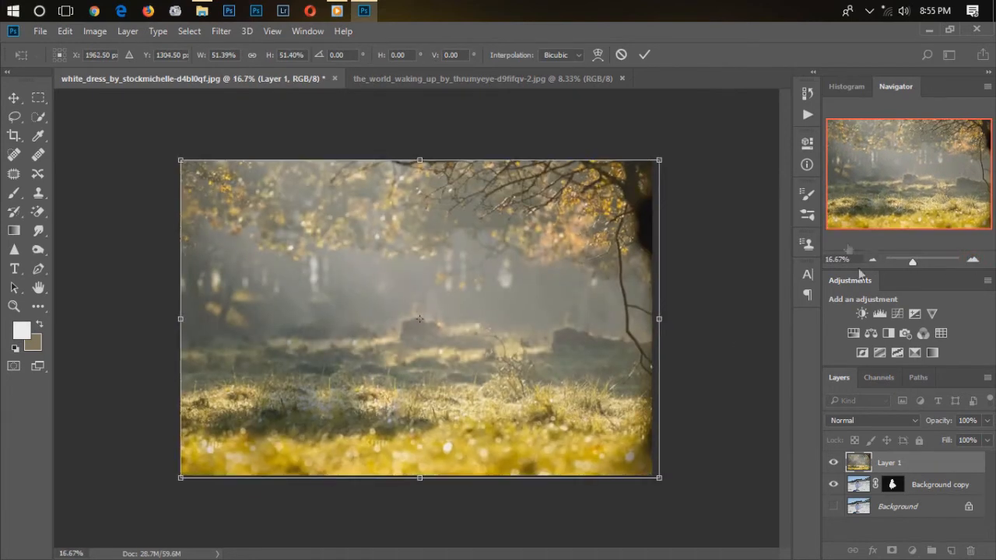
click(643, 55)
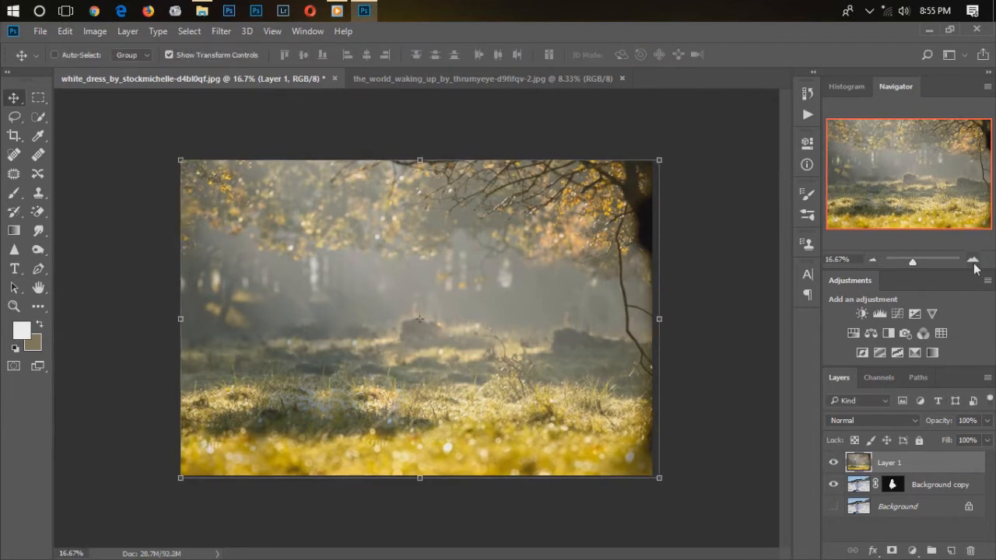
Step: Scale the forest layer to 99.01% to fit the canvas more closely and hide the transform controls
drag(660, 162, 654, 162)
drag(633, 214, 633, 211)
click(644, 56)
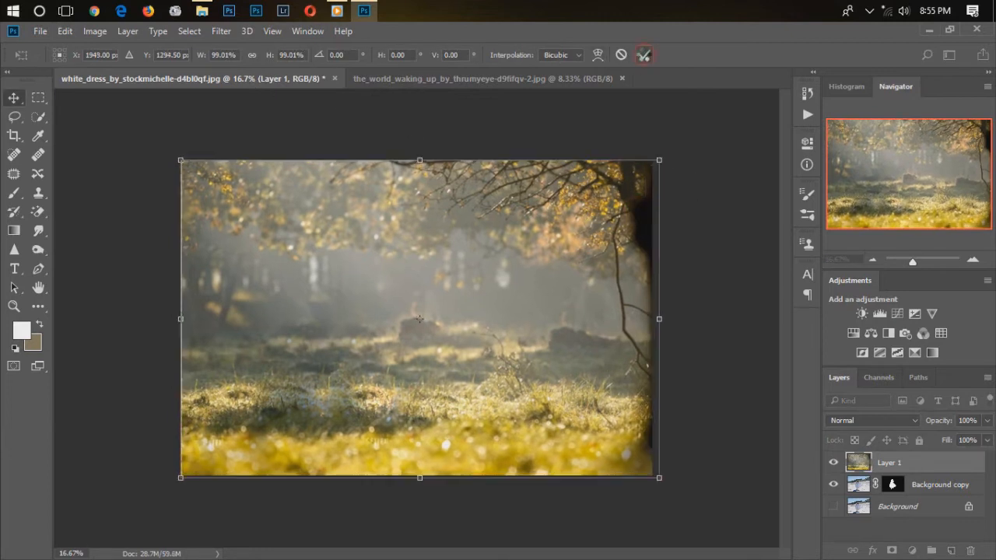
click(169, 56)
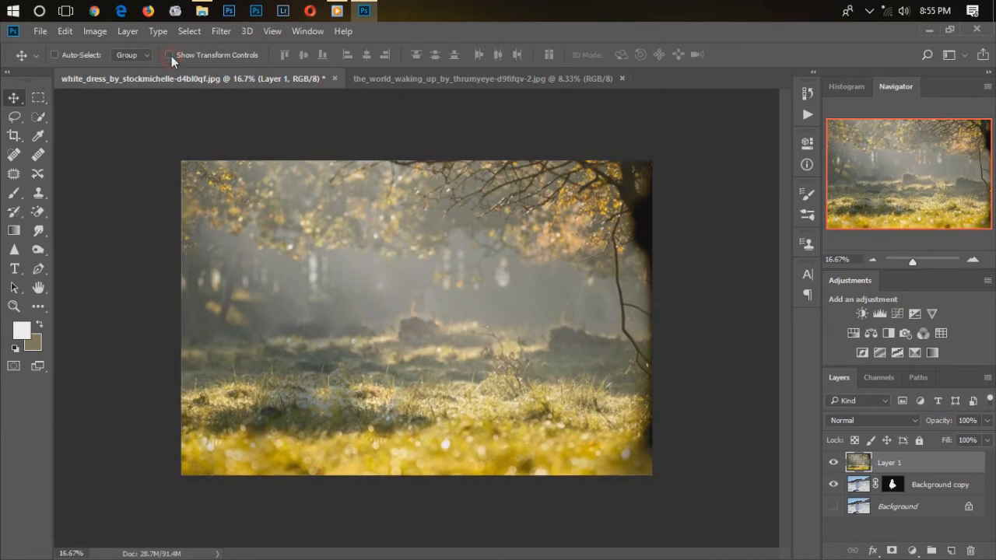
Step: Move the forest layer below the masked girl layer in the layer order
click(973, 260)
drag(960, 468, 958, 496)
click(875, 259)
click(875, 259)
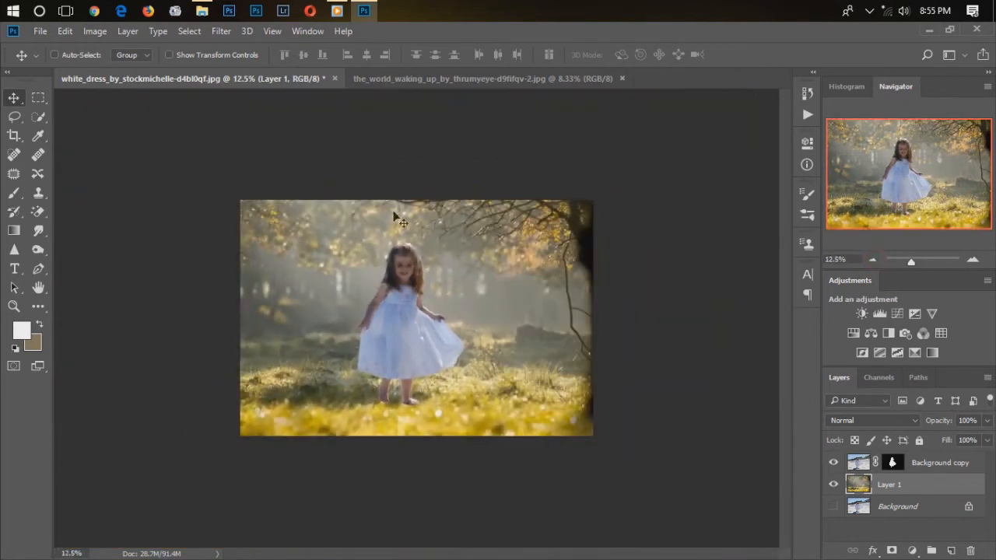
Step: Scale the masked girl layer proportionally to 70.14%, rotate it about -0.27° and place her standing on the forest grass
click(916, 464)
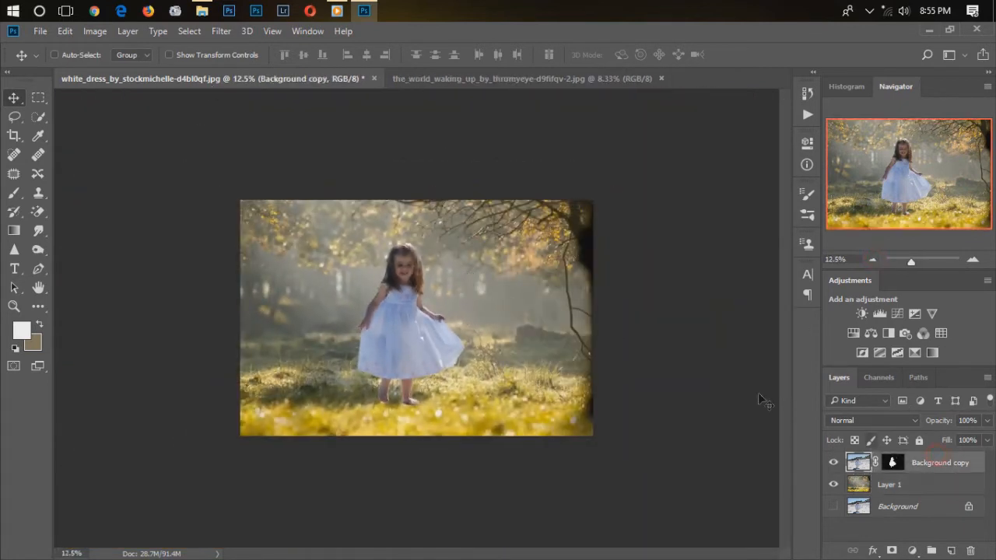
click(178, 56)
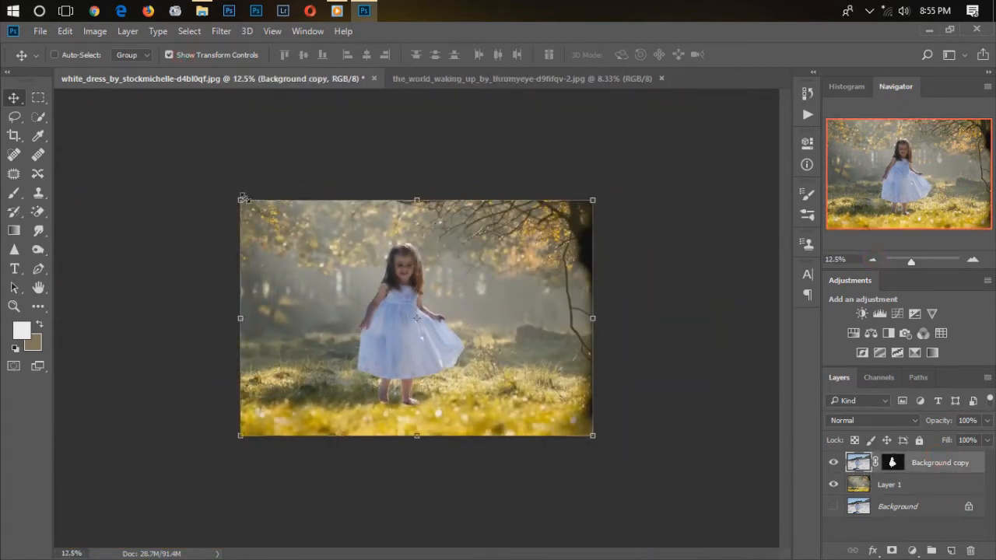
drag(286, 200, 290, 231)
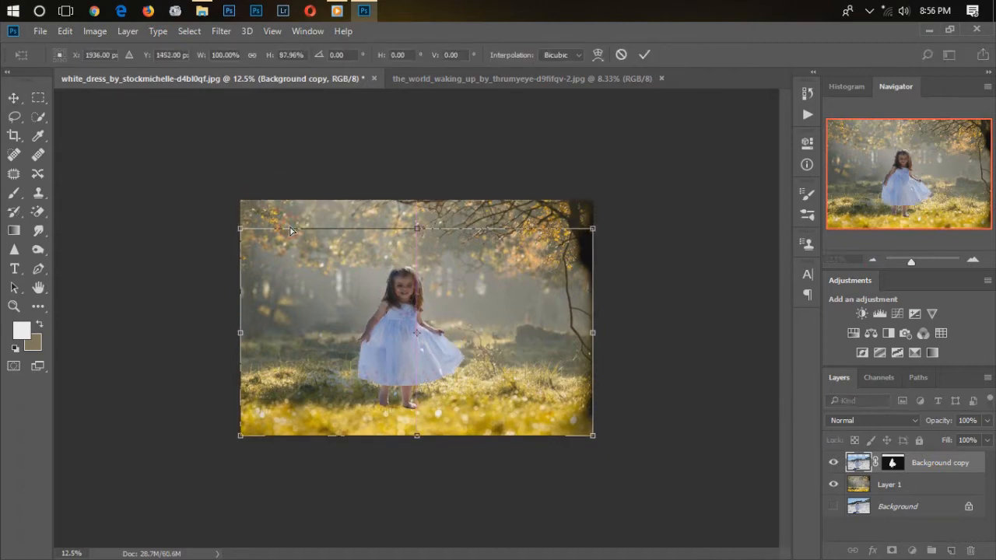
key(ctrl+z)
drag(239, 198, 349, 273)
drag(462, 365, 403, 354)
drag(537, 258, 541, 255)
drag(279, 244, 280, 243)
Step: Fine-tune the girl's position to about X 1949 px, Y 1495 px and apply the transformation
click(972, 259)
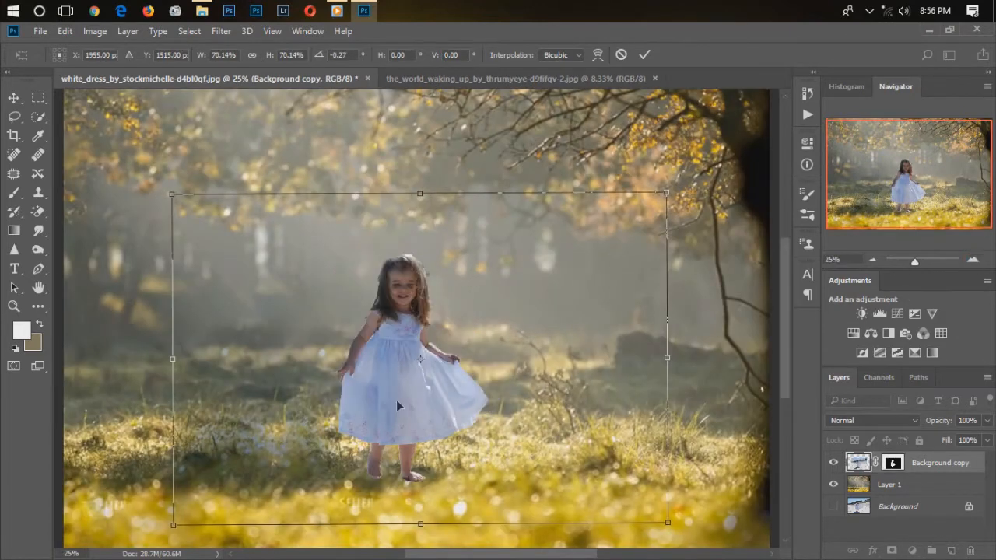
drag(388, 394, 386, 391)
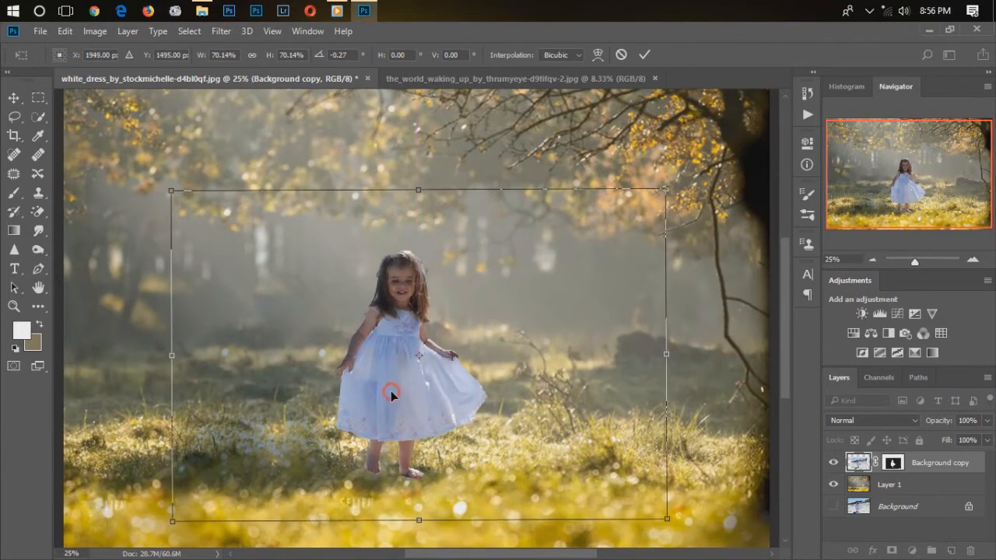
click(644, 54)
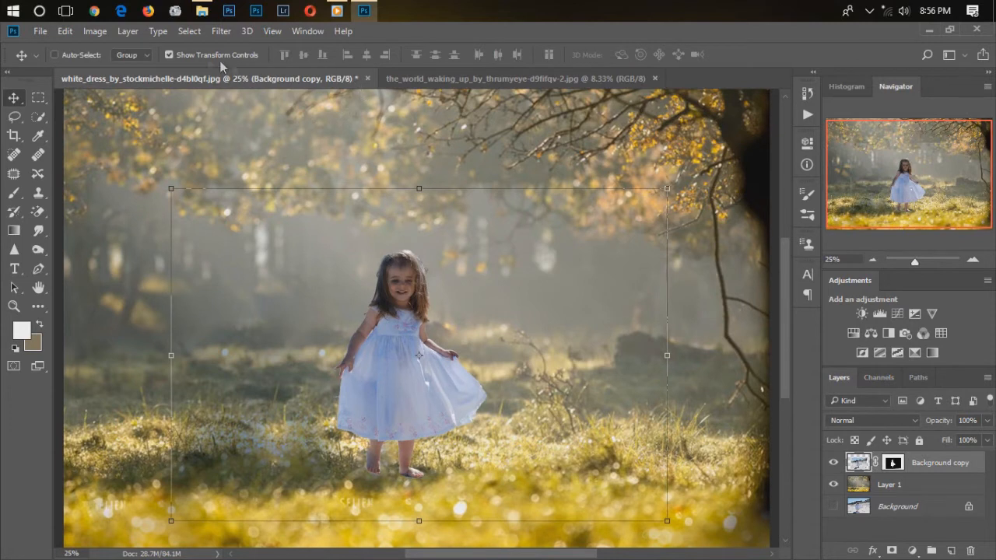
Step: Remove the faint watermark lettering from the grass on the forest layer using the Spot Healing Brush
click(14, 155)
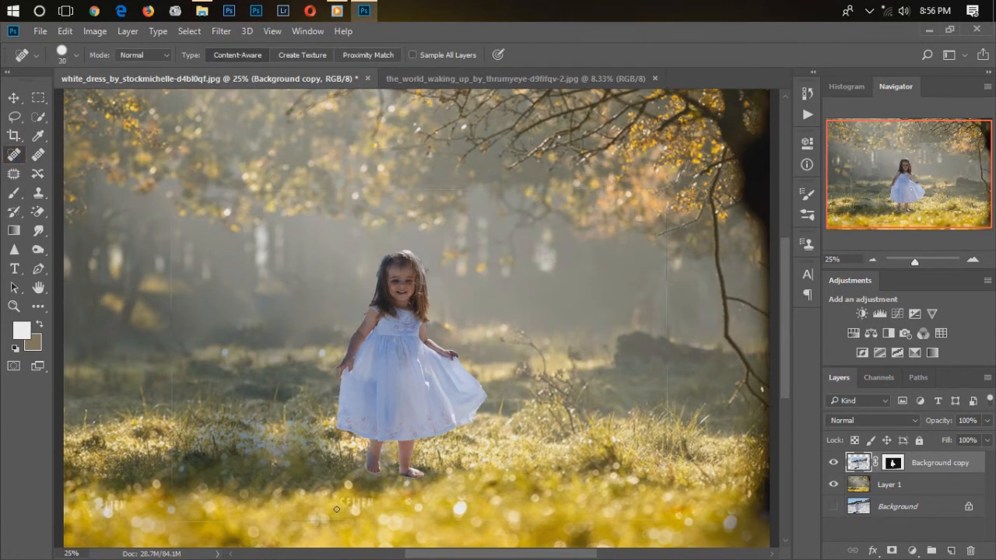
mouse_move(336, 507)
mouse_down()
mouse_move(339, 498)
mouse_move(382, 510)
mouse_up()
click(904, 485)
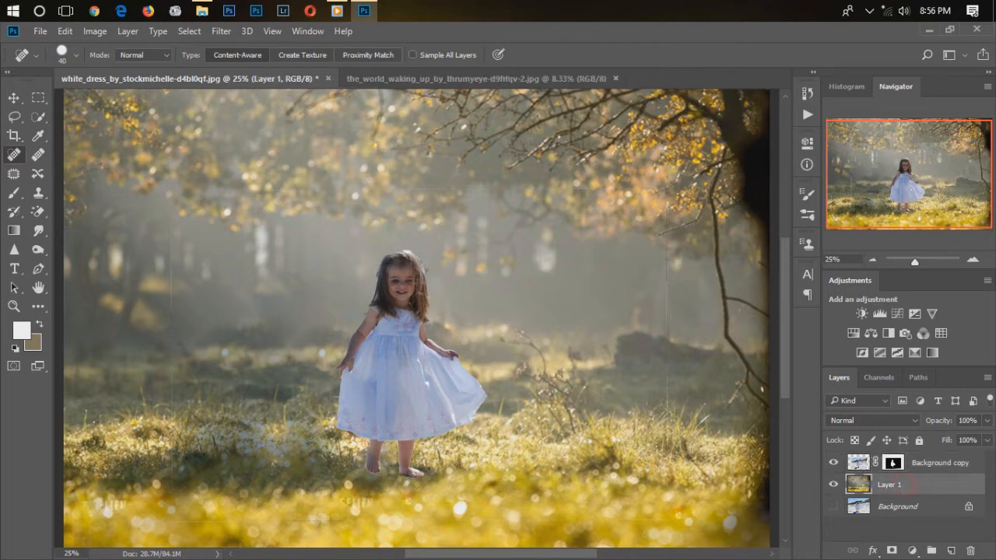
drag(339, 504, 371, 498)
Step: Paint black on the Background copy layer's mask with a 200 px brush to hide the faint leftover edge lines around the girl
click(871, 259)
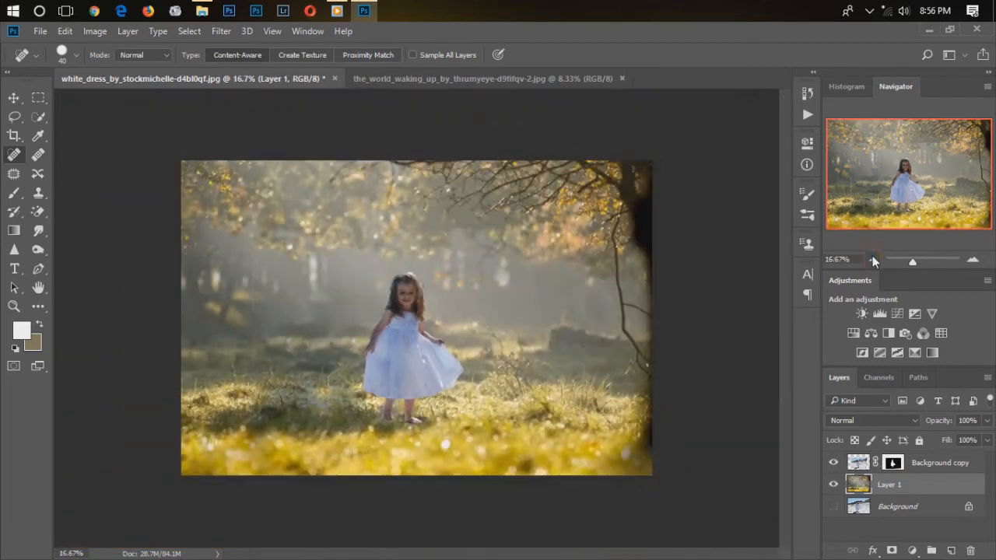
click(892, 464)
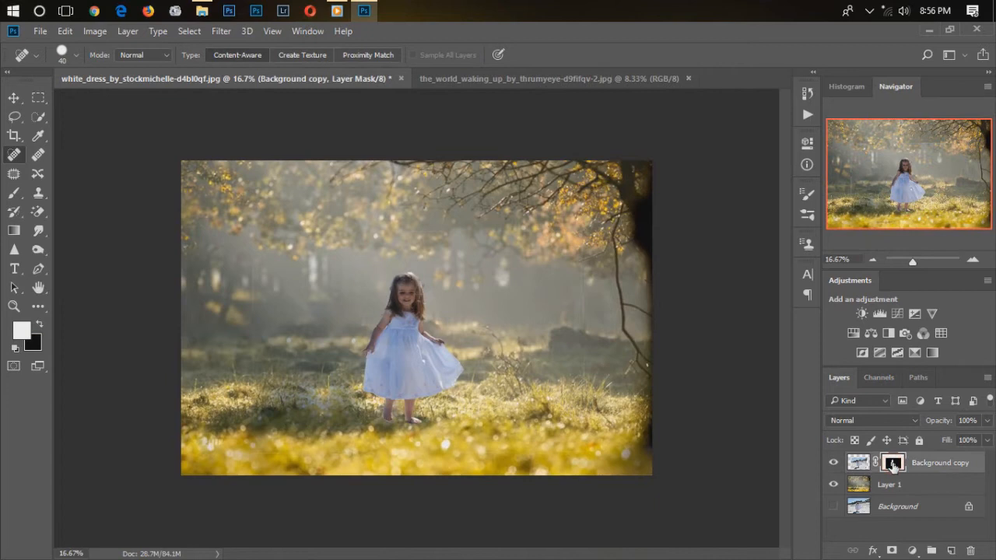
click(37, 325)
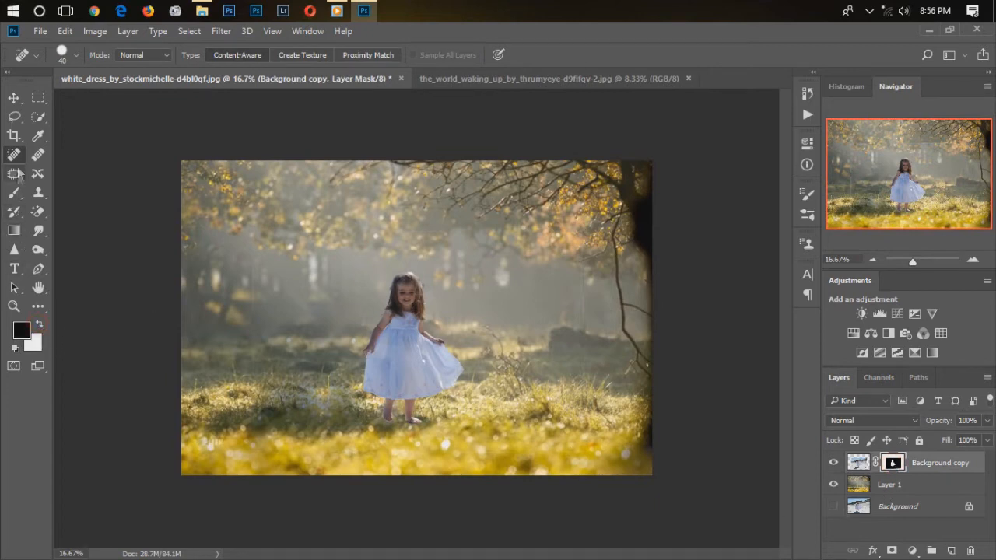
click(14, 193)
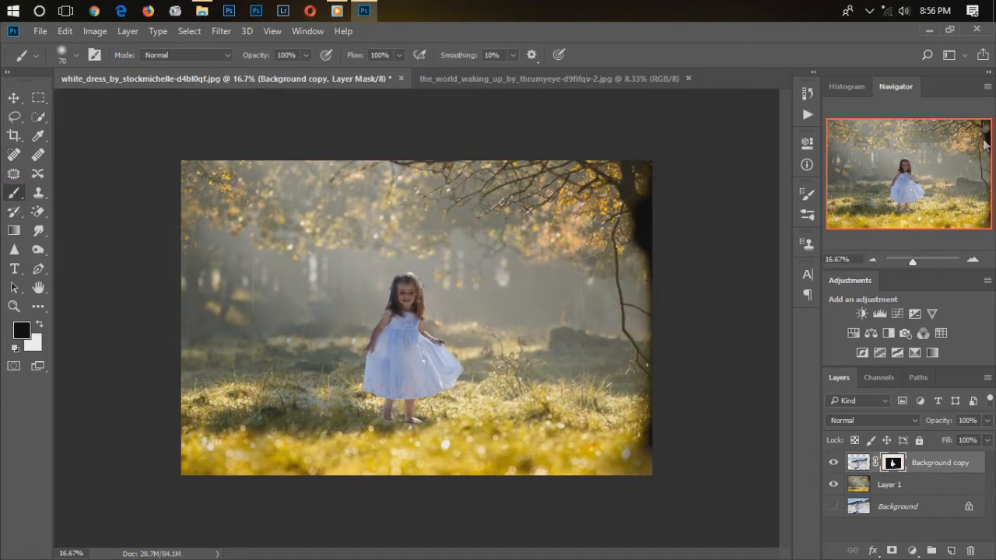
click(973, 259)
click(972, 259)
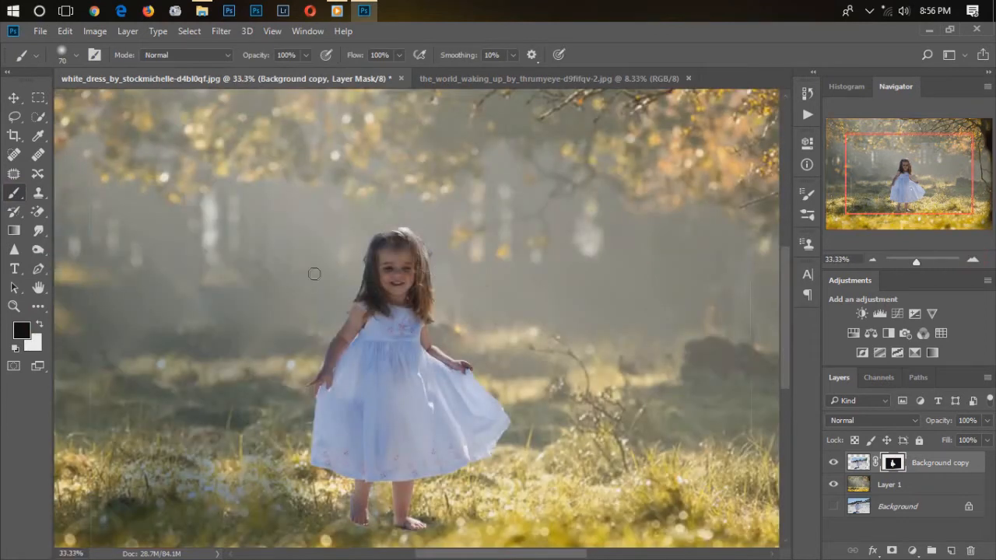
key(bracketright)
key(bracketright)
key(bracketright)
key(bracketright)
key(bracketright)
key(bracketright)
mouse_move(93, 144)
mouse_down()
mouse_move(119, 384)
mouse_move(91, 394)
mouse_move(81, 476)
mouse_move(114, 486)
mouse_up()
scroll(93, 528, down, 3)
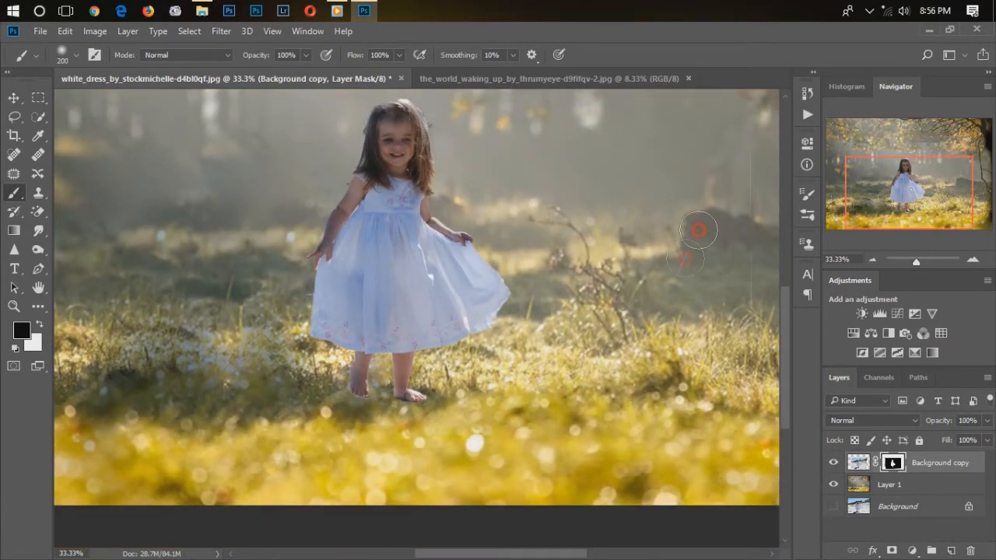
drag(913, 206, 915, 169)
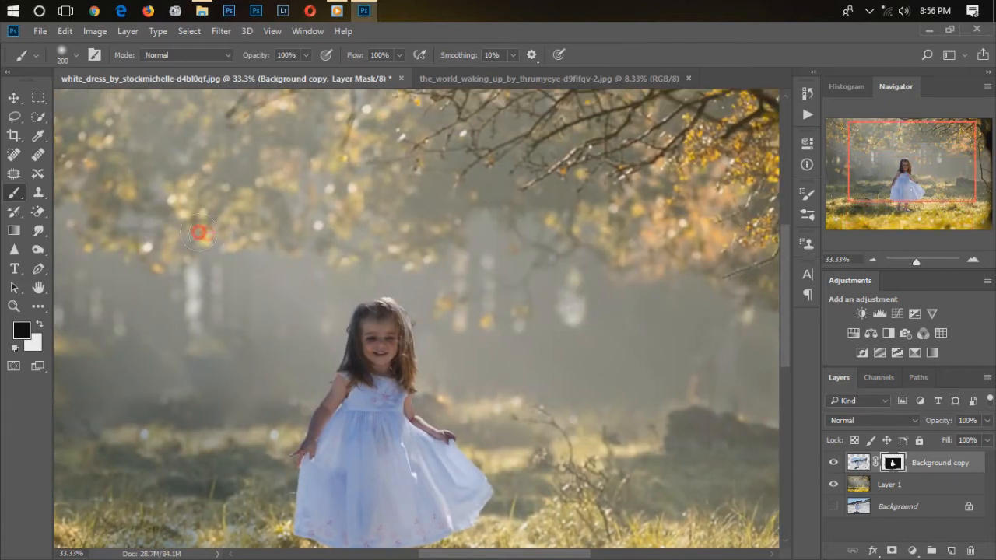
drag(957, 180, 953, 214)
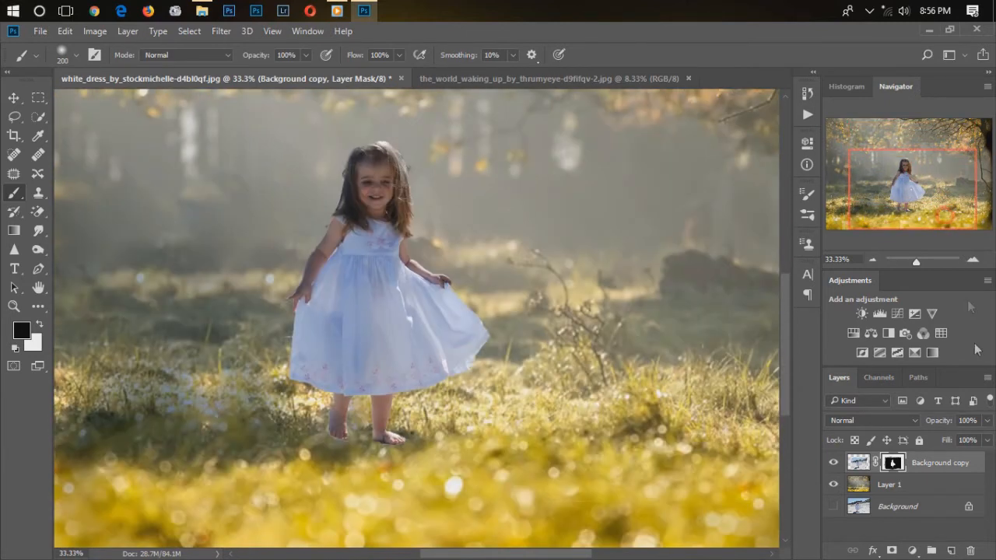
Step: Paint black on the mask around the girl's feet with a brush of about 70 px so they sink into the grass
click(972, 260)
click(973, 265)
drag(927, 204, 916, 216)
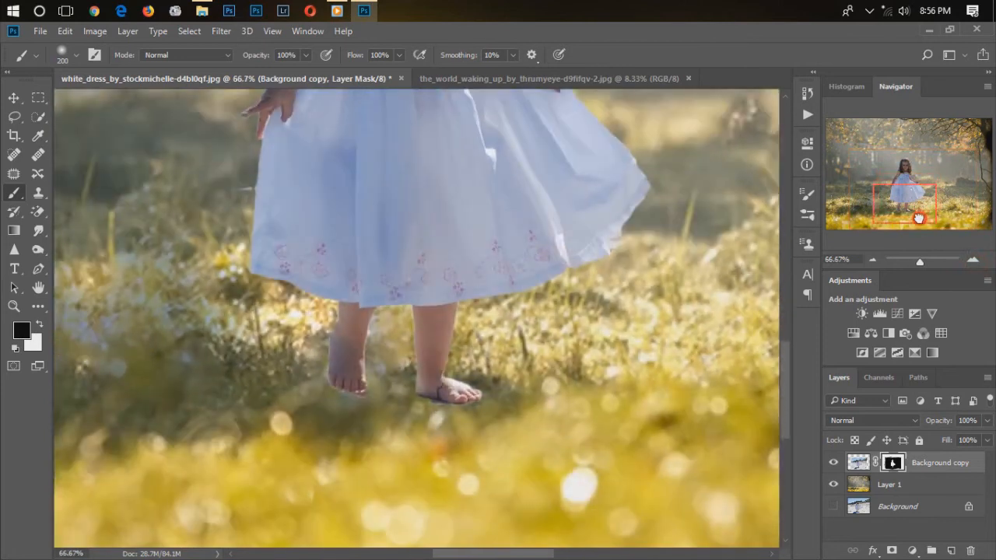
key(bracketleft)
key(bracketleft)
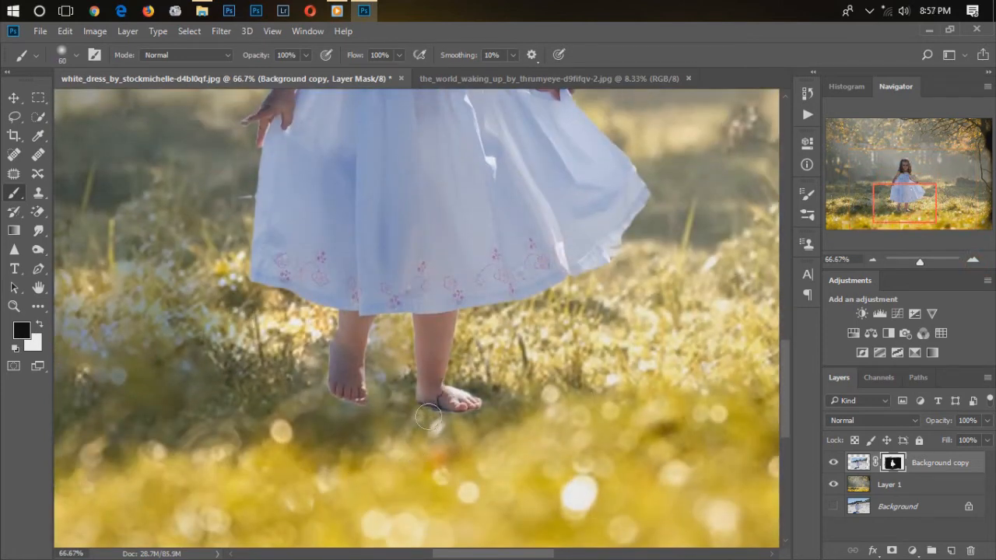
mouse_move(426, 412)
mouse_down()
mouse_move(455, 420)
mouse_move(438, 420)
mouse_move(468, 413)
mouse_move(429, 411)
mouse_up()
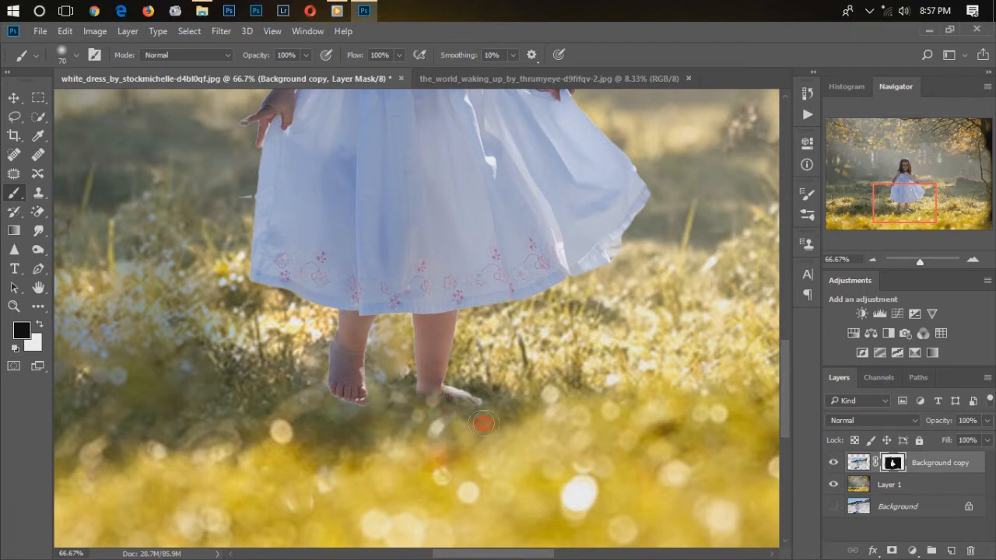
mouse_move(345, 424)
mouse_down()
mouse_move(362, 400)
mouse_move(308, 403)
mouse_move(345, 401)
mouse_move(350, 416)
mouse_up()
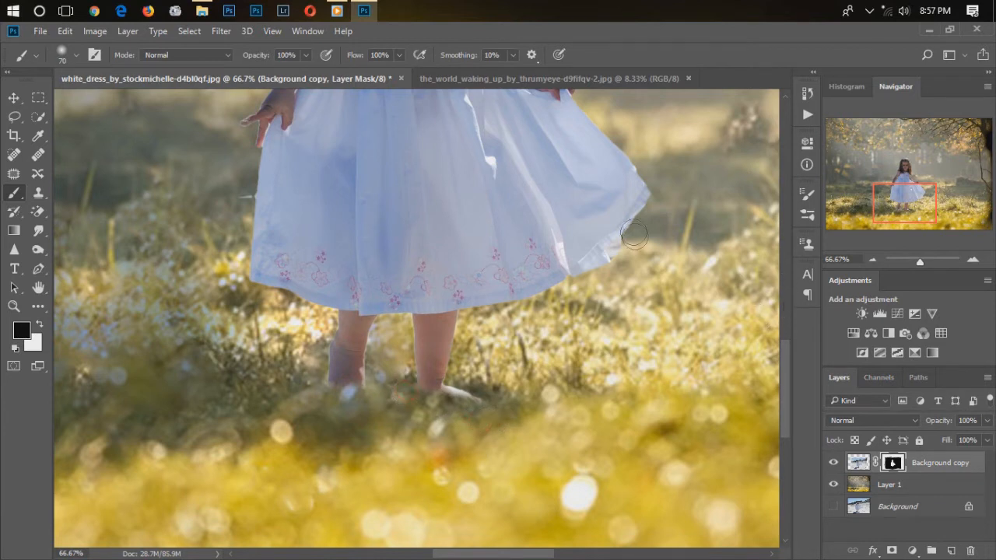
Step: Mask out stray remnants beside the dress, around the hair and next to the arm with a brush of about 30 to 35 px
key([)
click(241, 200)
scroll(737, 198, up, 2)
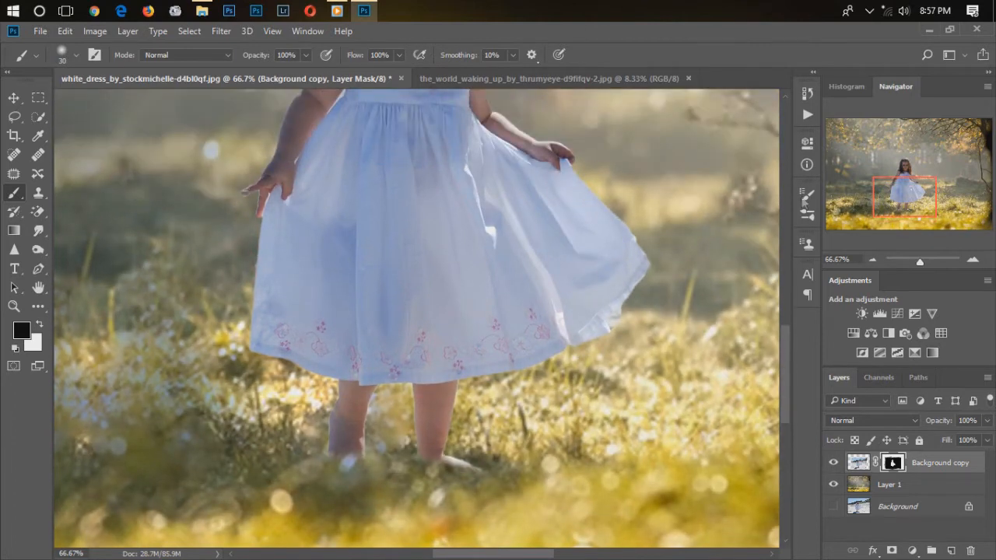
drag(889, 197, 887, 177)
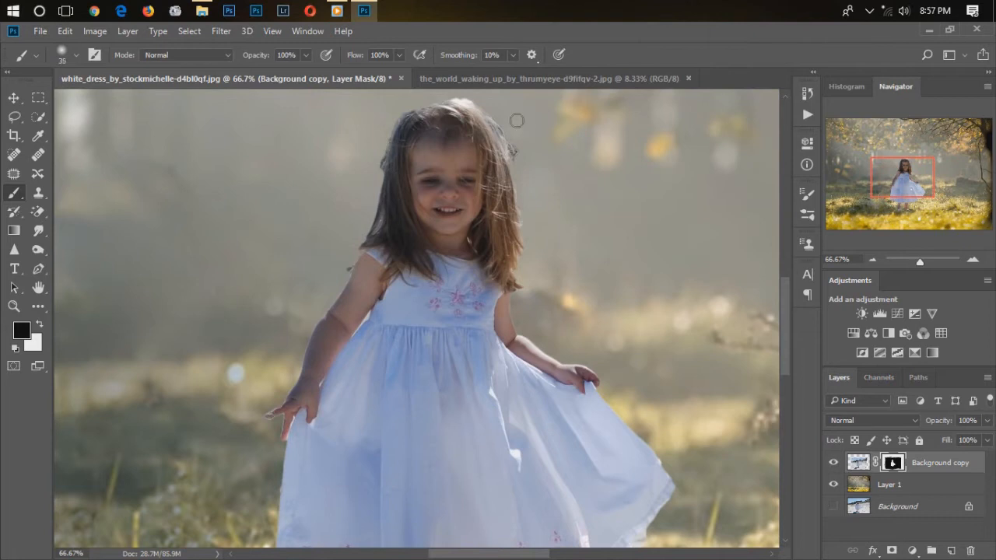
mouse_move(513, 121)
mouse_down()
mouse_move(519, 159)
mouse_move(500, 108)
mouse_move(522, 132)
mouse_up()
mouse_move(382, 117)
mouse_down()
mouse_move(371, 137)
mouse_move(378, 169)
mouse_move(384, 121)
mouse_up()
key(bracketleft)
mouse_move(344, 265)
mouse_down()
mouse_move(348, 256)
mouse_move(321, 292)
mouse_up()
Step: Clean up the mask along the top edge of the girl's hair with a 25 px brush
scroll(276, 337, down, 1)
scroll(276, 337, down, 1)
drag(903, 179, 903, 160)
key(])
mouse_move(499, 168)
mouse_down()
mouse_move(518, 234)
mouse_move(493, 171)
mouse_move(472, 155)
mouse_move(452, 160)
mouse_move(480, 173)
mouse_up()
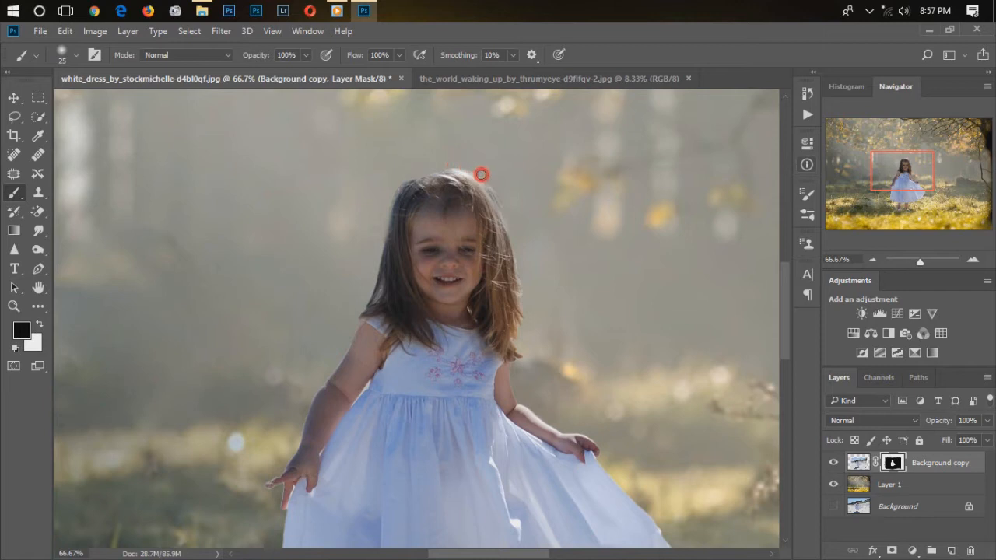
scroll(633, 223, down, 2)
scroll(633, 223, down, 2)
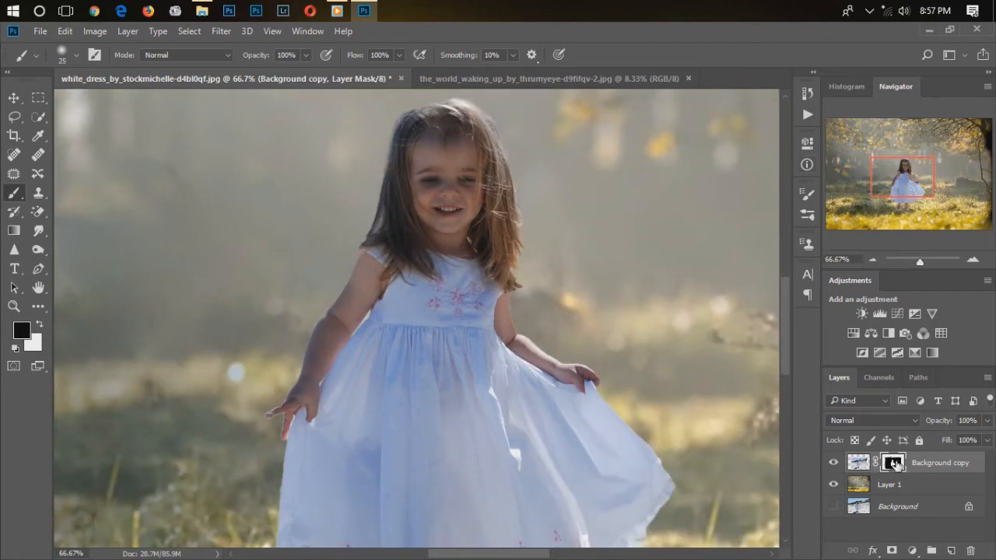
Step: Apply the layer mask of the Background copy layer permanently
mouse_move(913, 175)
mouse_down()
mouse_move(927, 190)
mouse_move(918, 166)
mouse_up()
right_click(895, 464)
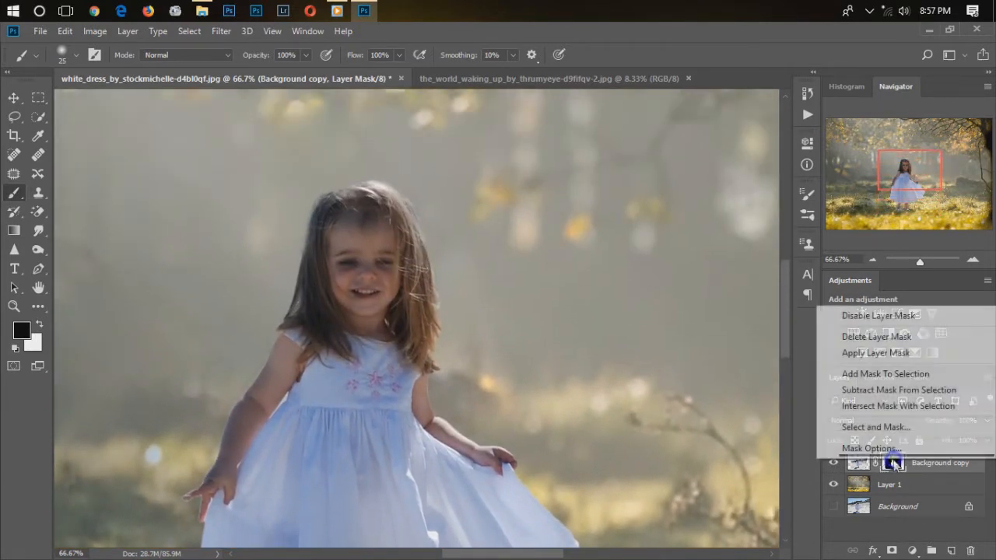
click(875, 336)
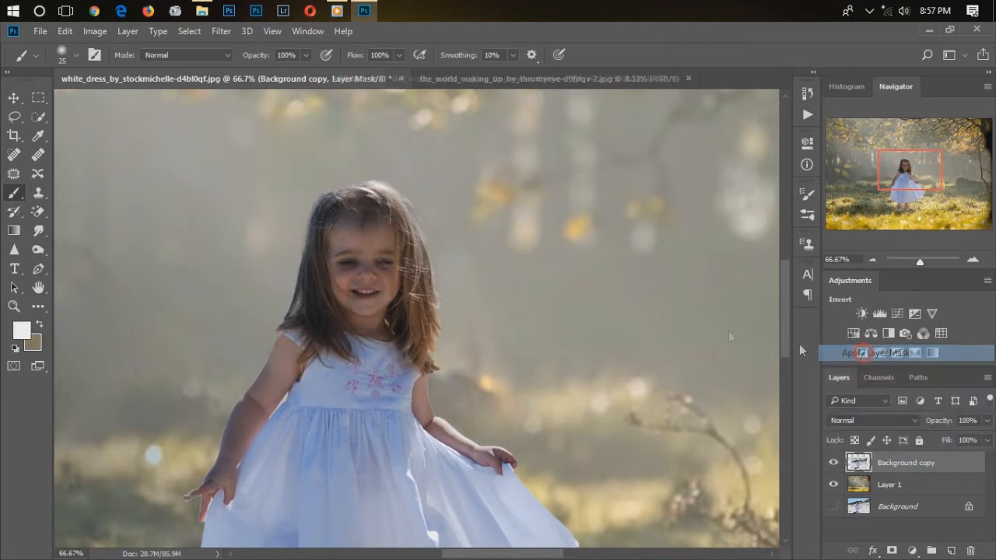
Step: Set up the Smudge tool with the Spatter brush from the FREE HAIR BRUSH set at 14 px
click(38, 231)
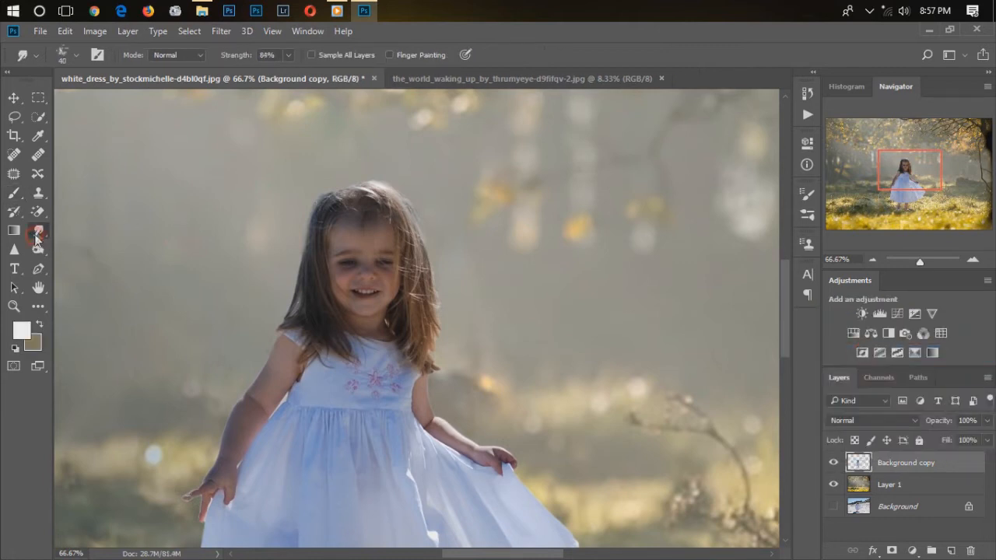
click(77, 53)
click(58, 344)
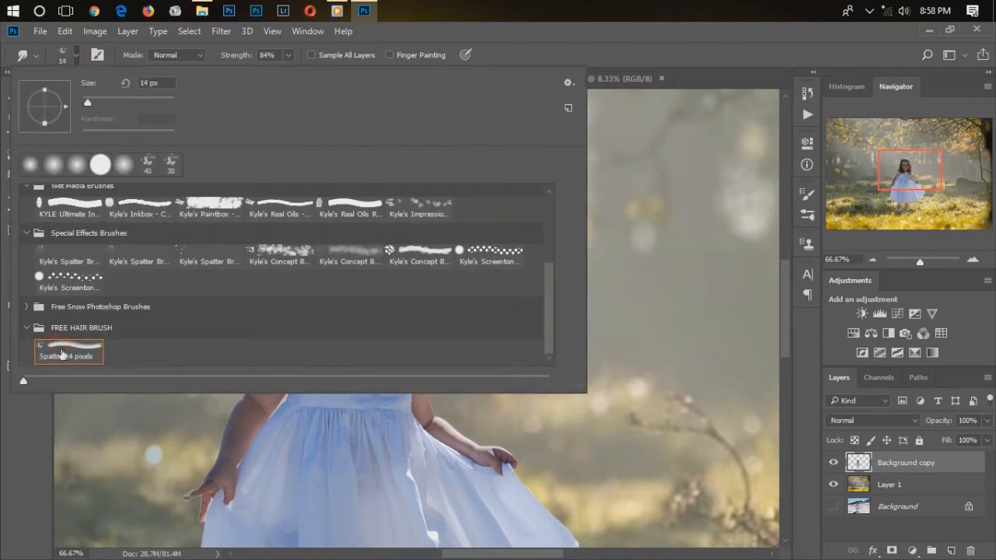
click(732, 74)
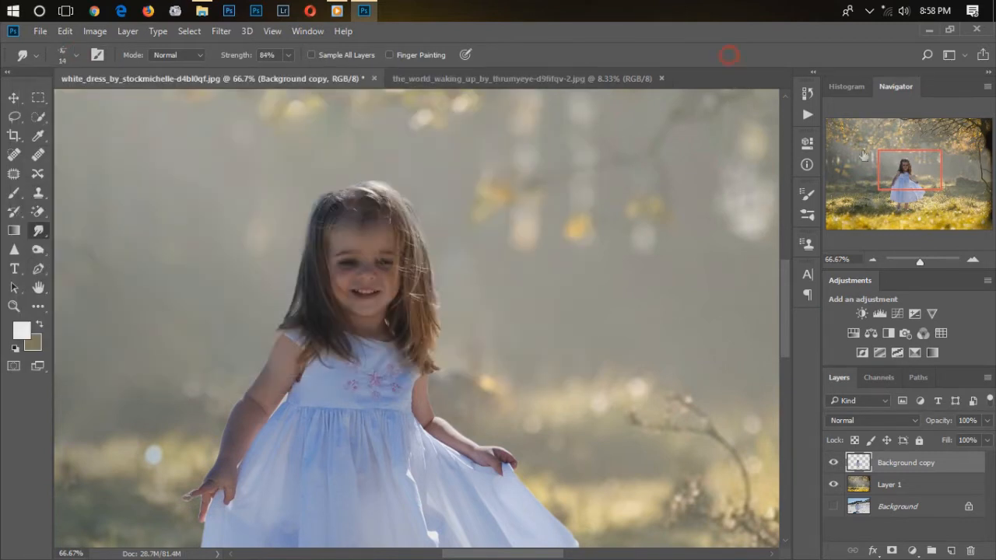
Step: Smudge fine strands outward from the tips and outer edge of the hair on the right side of the girl's face
key(ctrl+1)
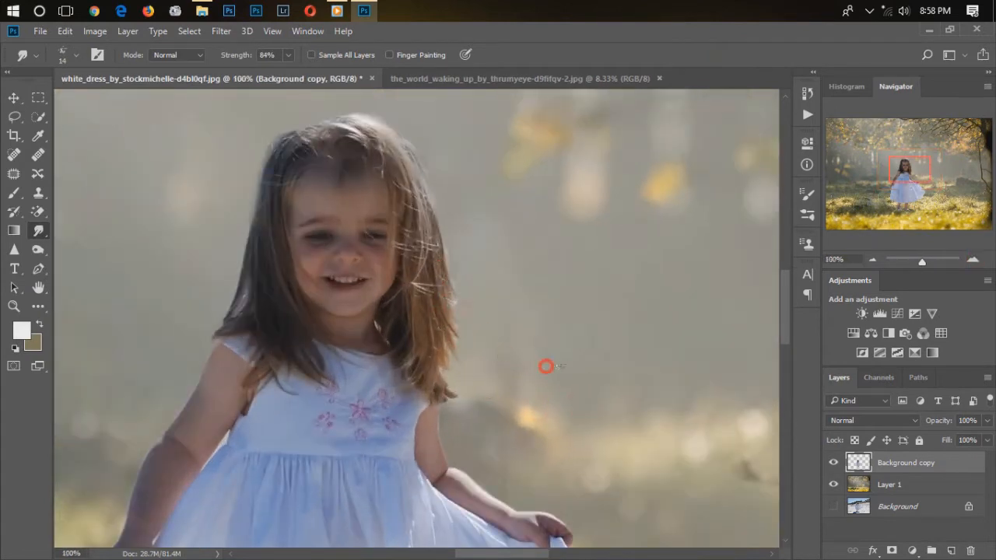
mouse_move(444, 321)
mouse_down()
mouse_move(491, 399)
mouse_move(506, 404)
mouse_move(458, 392)
mouse_move(440, 351)
mouse_move(447, 333)
mouse_up()
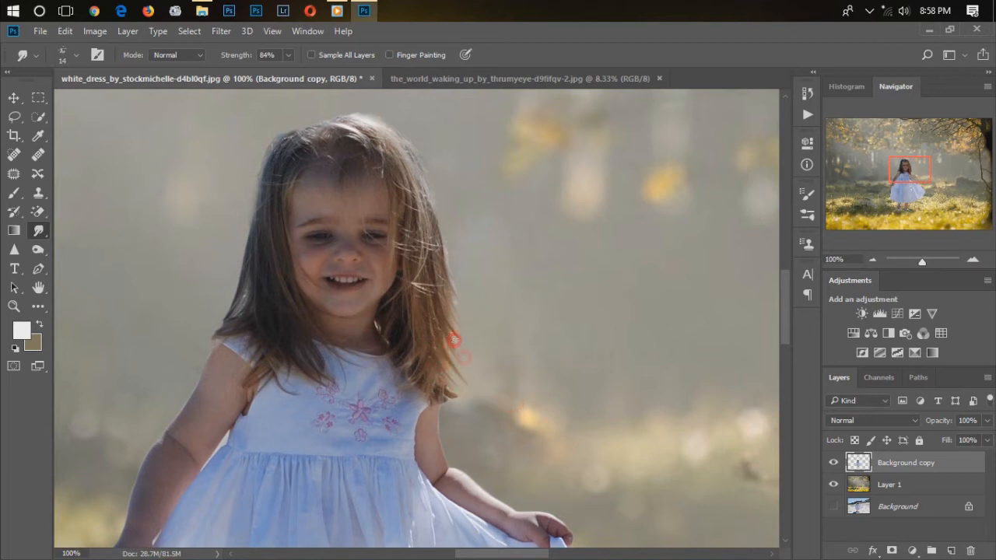
drag(515, 415, 509, 436)
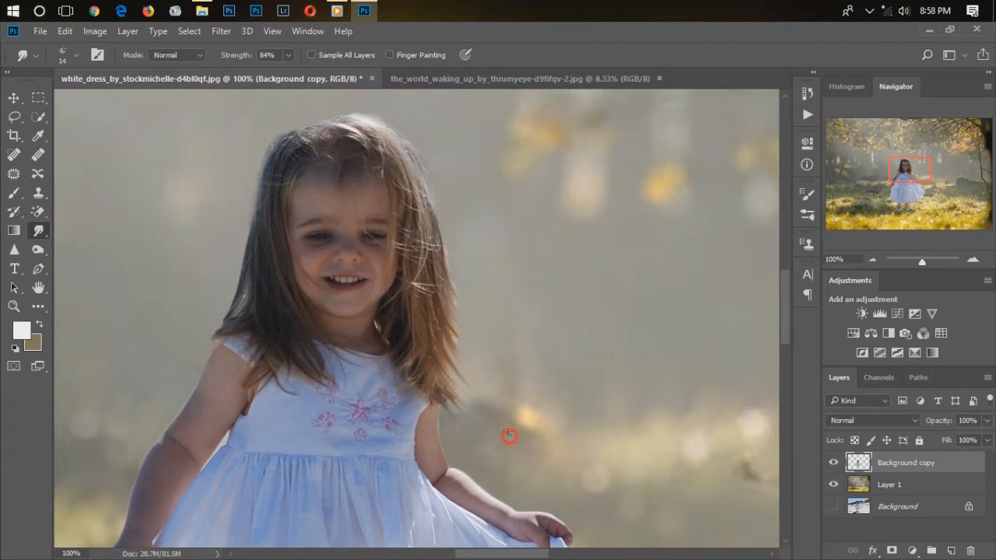
drag(436, 382, 533, 465)
drag(508, 402, 473, 305)
drag(510, 366, 574, 371)
Step: Smudge wispy strands outward from the hair tips over the shoulder on the left side of the image
drag(145, 357, 206, 339)
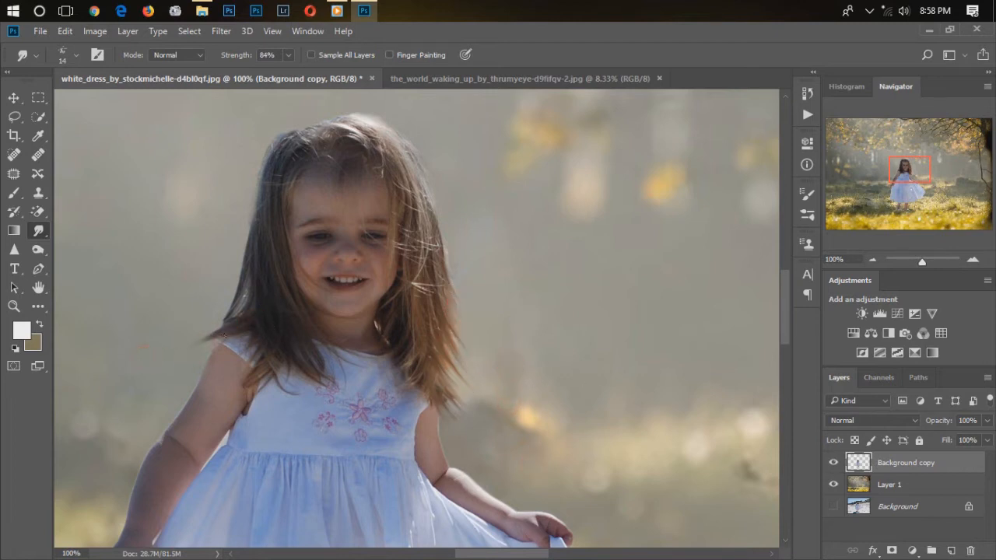
mouse_move(156, 373)
mouse_down()
mouse_move(139, 369)
mouse_move(188, 362)
mouse_up()
drag(231, 324, 169, 355)
drag(151, 421, 88, 431)
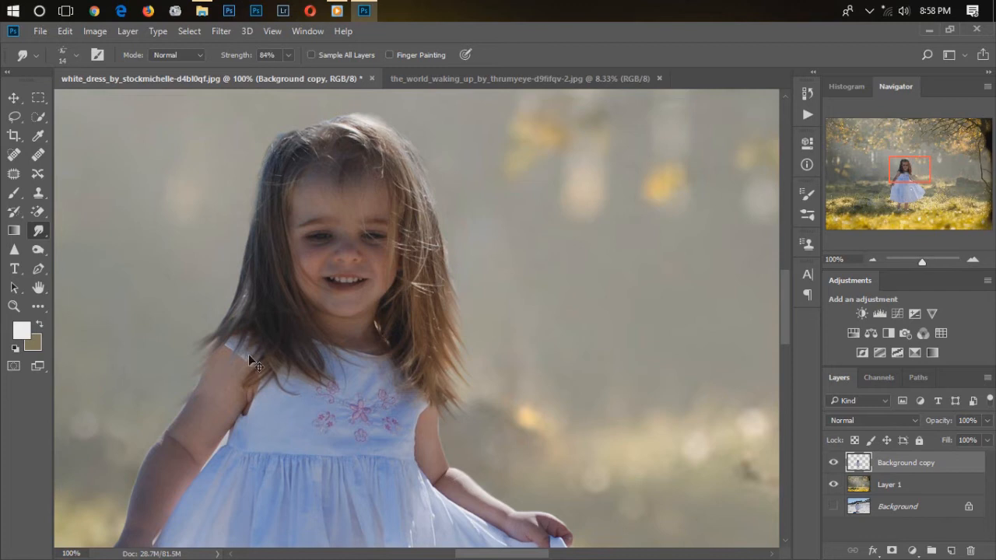
drag(193, 349, 126, 368)
Step: Smudge fine flyaway strands outward from the crown and along the outer edge of the girl's hair on the image's right side
mouse_move(312, 124)
mouse_down()
mouse_move(349, 109)
mouse_move(277, 129)
mouse_move(294, 129)
mouse_up()
click(557, 348)
drag(451, 286, 487, 320)
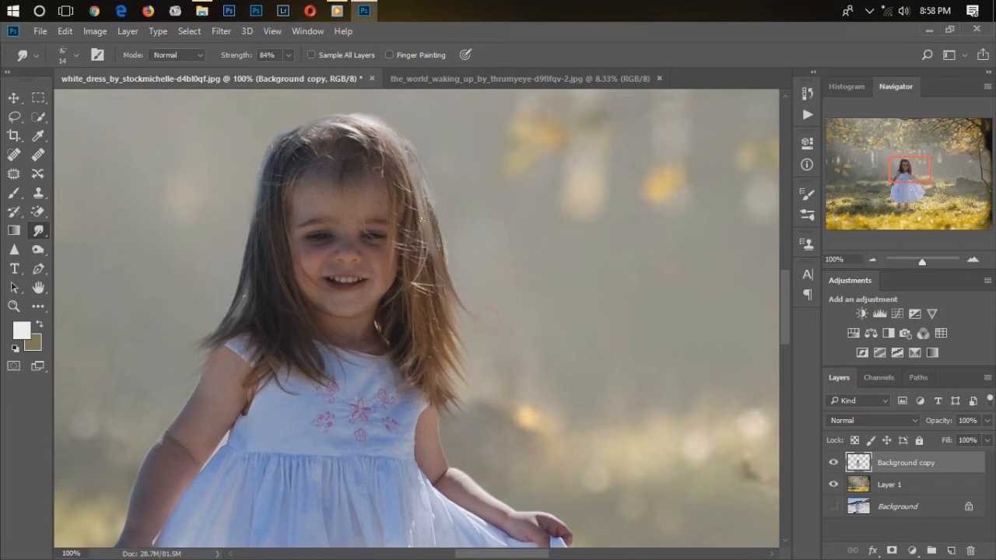
mouse_move(426, 184)
mouse_down()
mouse_move(473, 283)
mouse_move(519, 299)
mouse_up()
drag(443, 252, 595, 388)
Step: Add a Curves adjustment layer above the Background copy layer and clip it to that layer
click(872, 260)
click(872, 260)
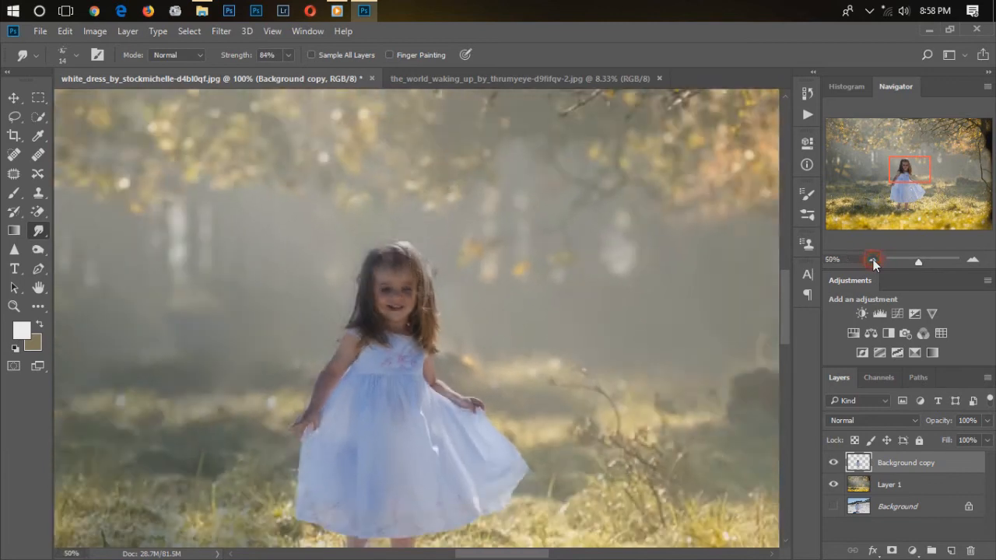
click(872, 259)
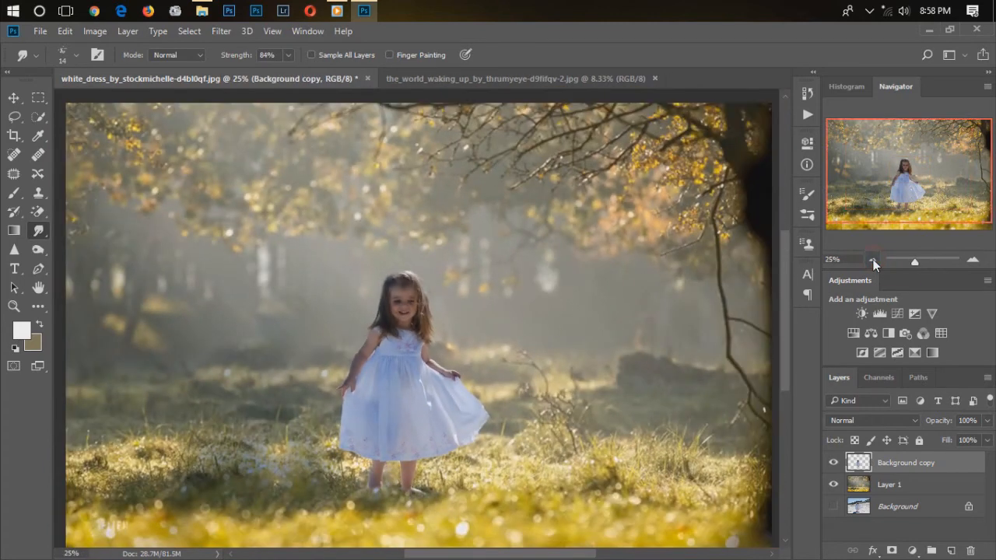
click(871, 259)
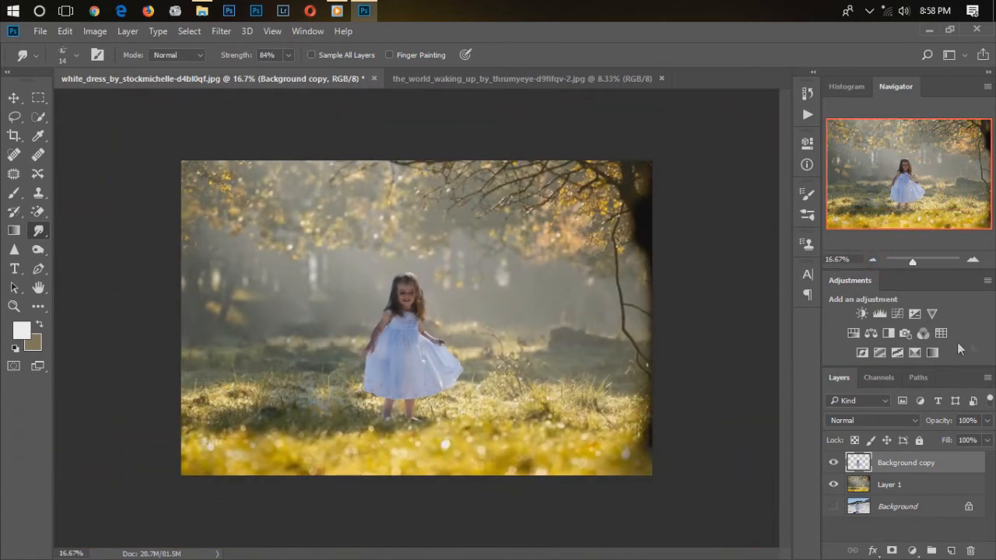
click(912, 314)
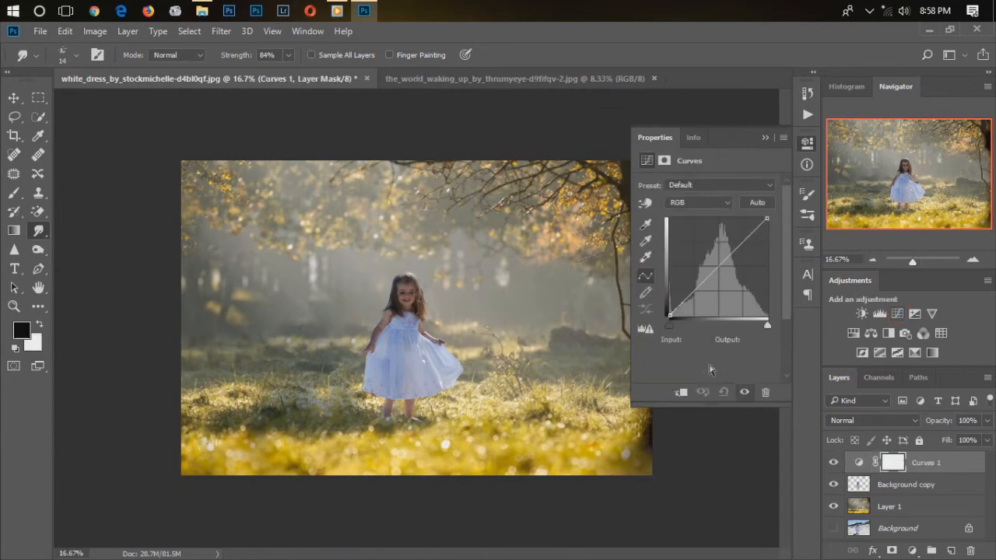
click(681, 393)
Step: Brighten the girl by raising the RGB curve's midtones to input 140, output 172
click(972, 260)
click(972, 260)
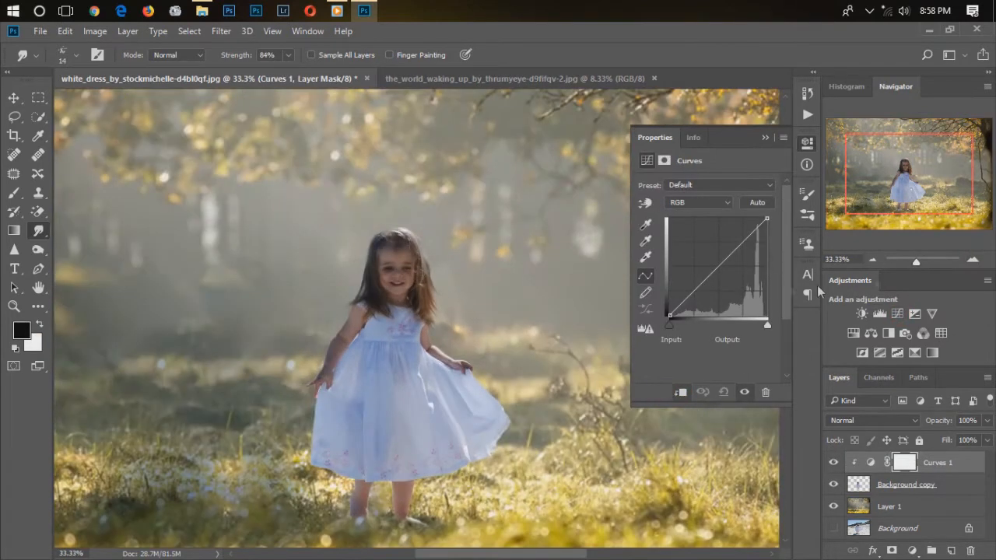
drag(726, 256, 722, 250)
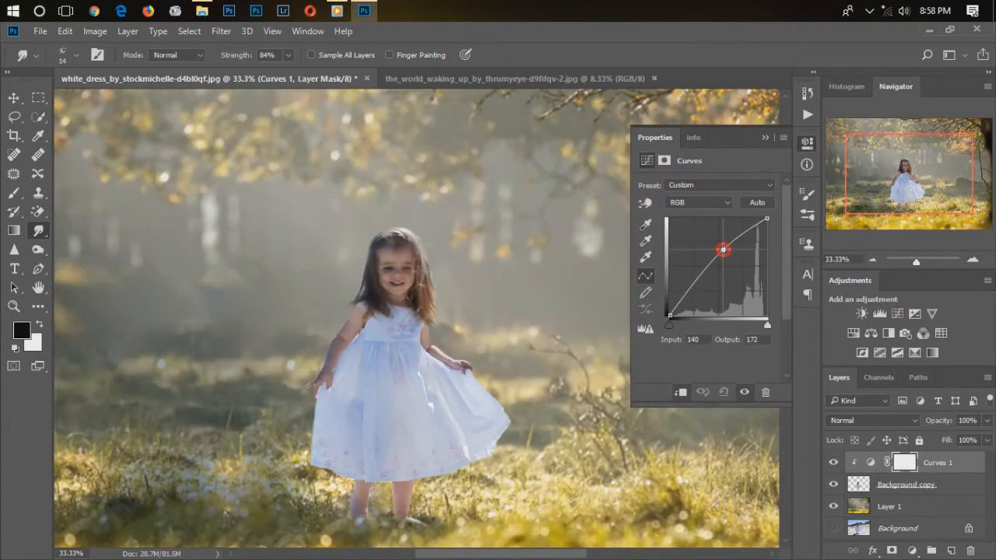
click(769, 138)
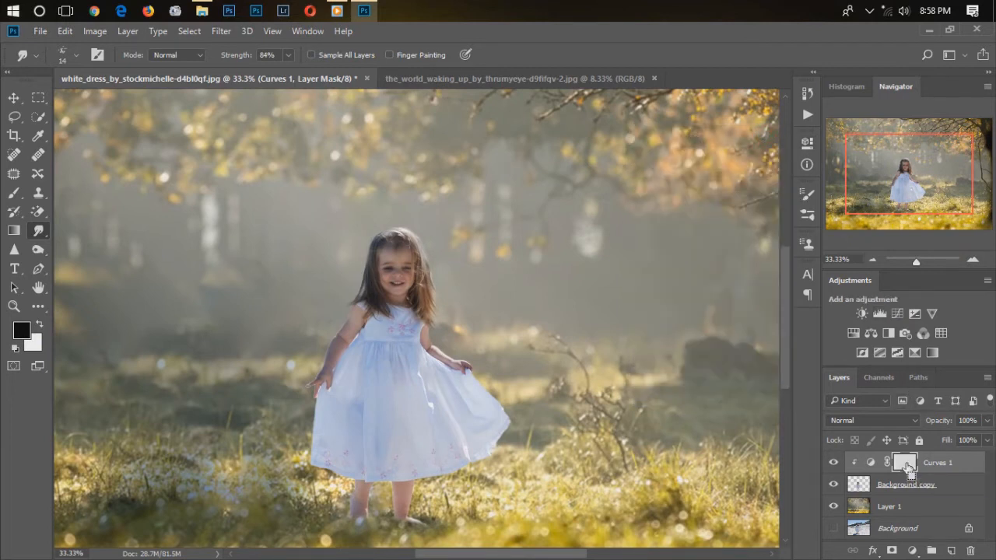
Step: Invert the Curves 1 mask to black and set up a white Soft Round brush at 97 px with 0% hardness
key(ctrl+i)
click(972, 258)
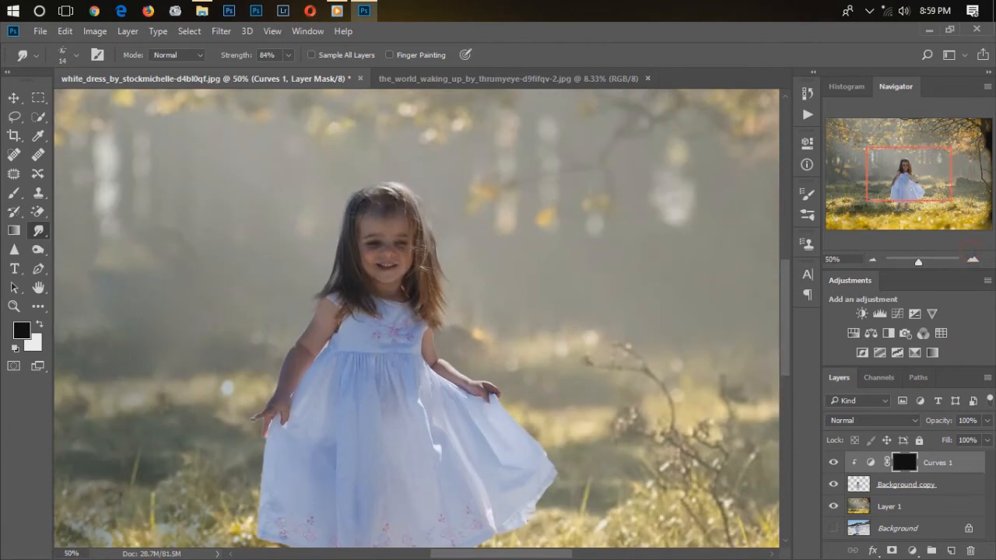
click(13, 193)
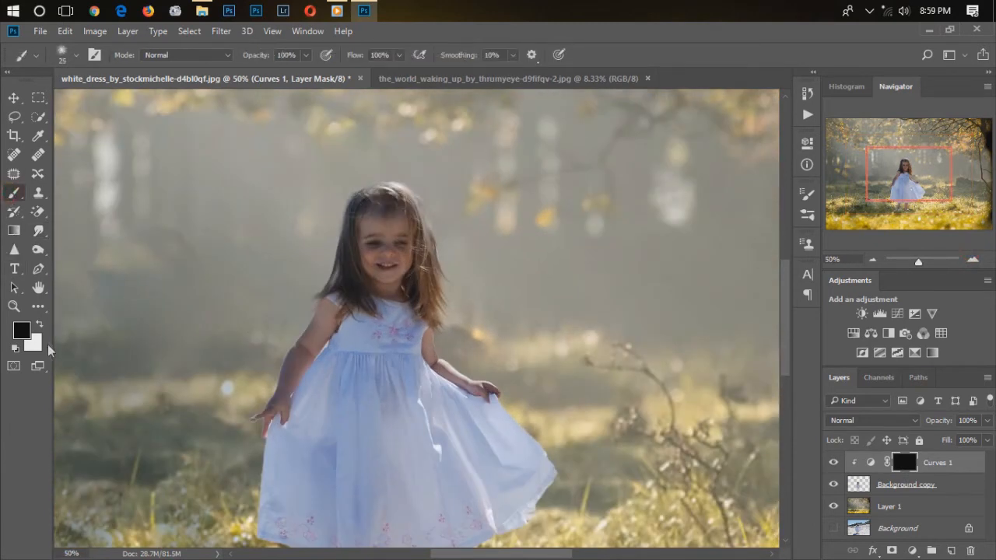
click(37, 323)
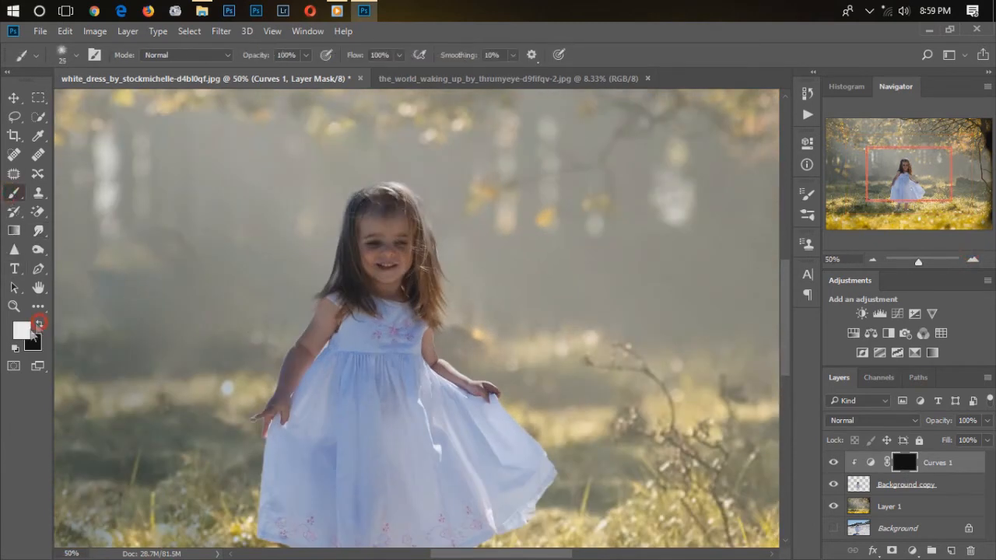
right_click(382, 246)
drag(476, 270, 503, 270)
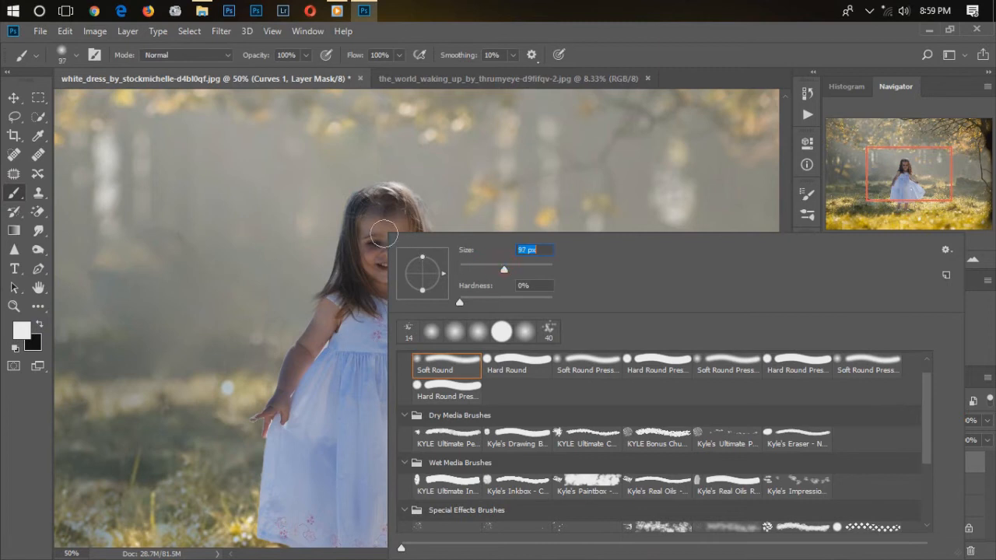
Step: Paint white on the Curves 1 mask over the girl's face and both arms to reveal the brightening there
click(382, 227)
mouse_move(383, 227)
mouse_down()
mouse_move(378, 265)
mouse_move(394, 253)
mouse_move(385, 282)
mouse_move(382, 243)
mouse_move(385, 277)
mouse_move(387, 253)
mouse_up()
mouse_move(311, 339)
mouse_down()
mouse_move(278, 350)
mouse_move(288, 350)
mouse_move(245, 417)
mouse_move(247, 405)
mouse_up()
mouse_move(451, 339)
mouse_down()
mouse_move(479, 373)
mouse_move(547, 378)
mouse_up()
scroll(537, 369, down, 3)
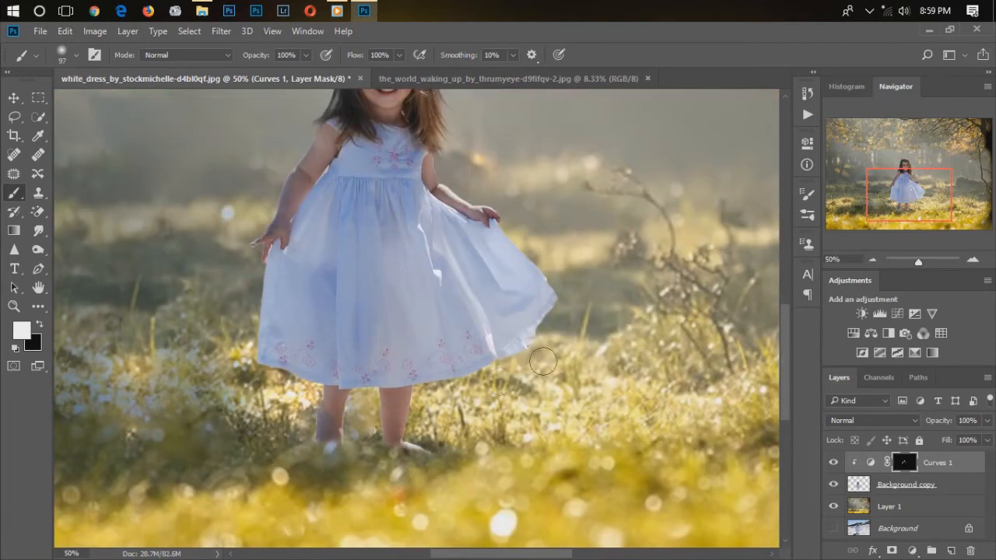
click(875, 260)
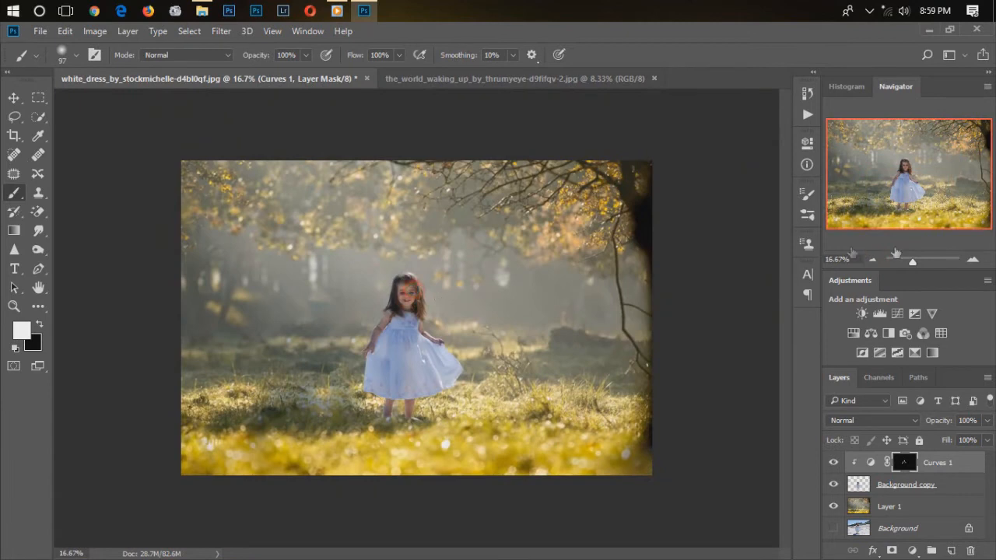
click(972, 259)
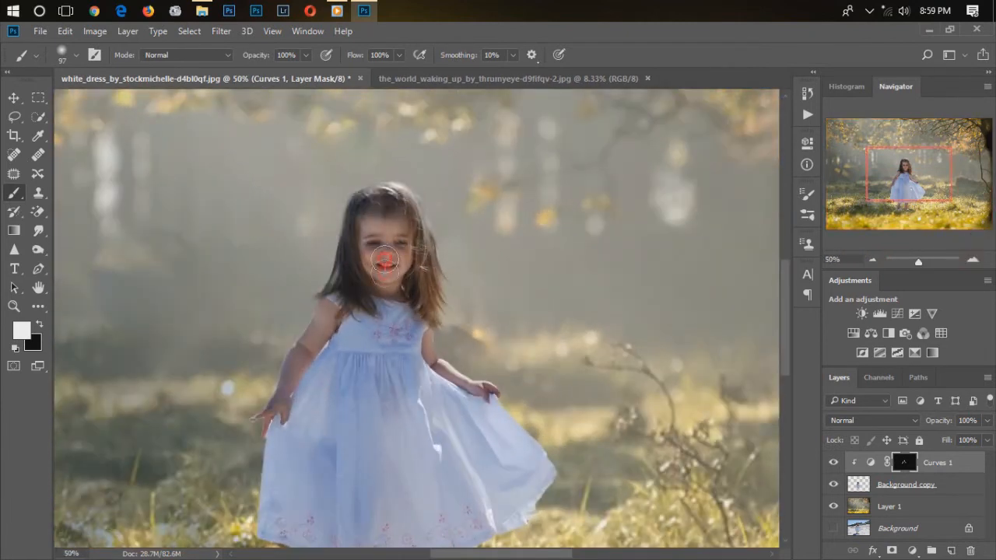
Step: Compare the girl with and without the Curves 1 brightening, up close and in the whole image
click(872, 259)
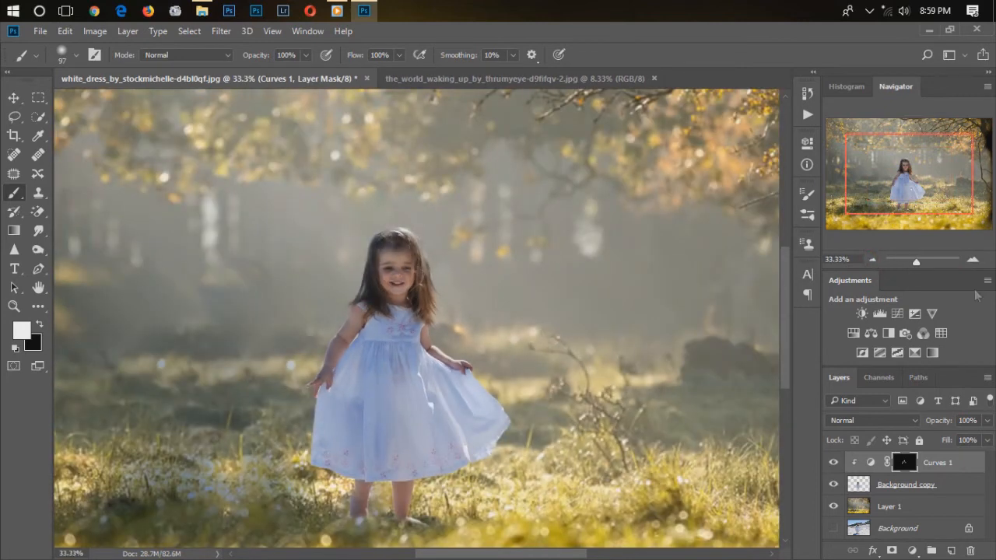
click(971, 260)
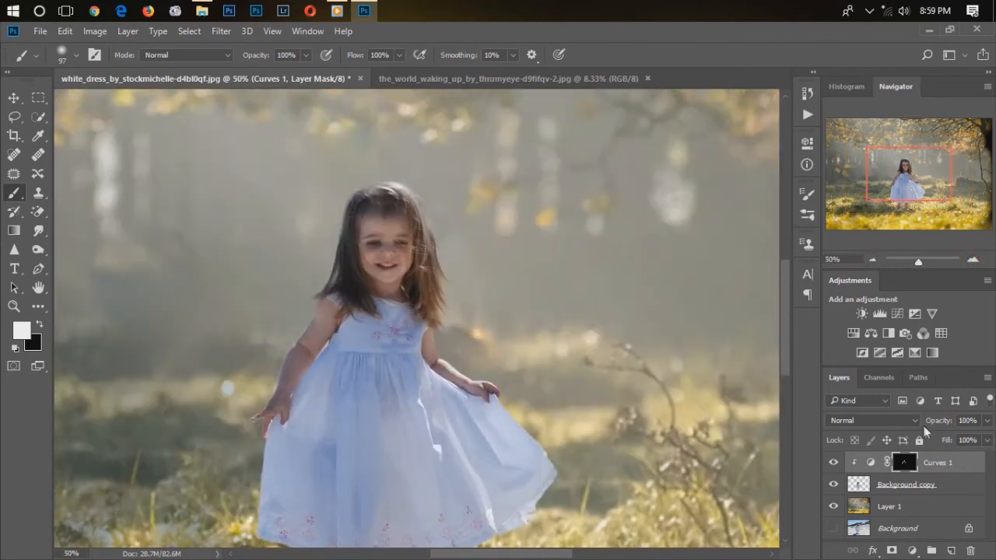
scroll(892, 420, down, 3)
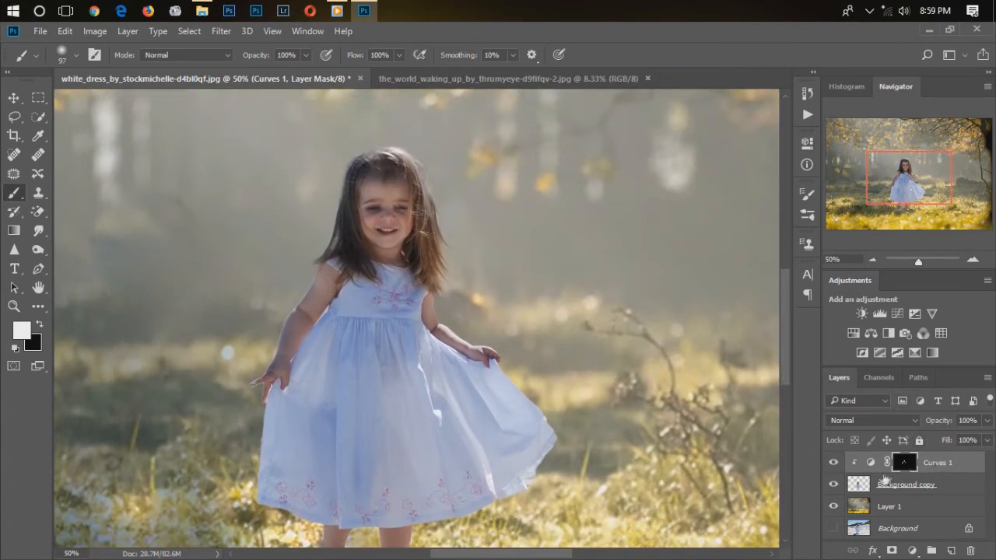
click(831, 462)
click(831, 462)
click(875, 260)
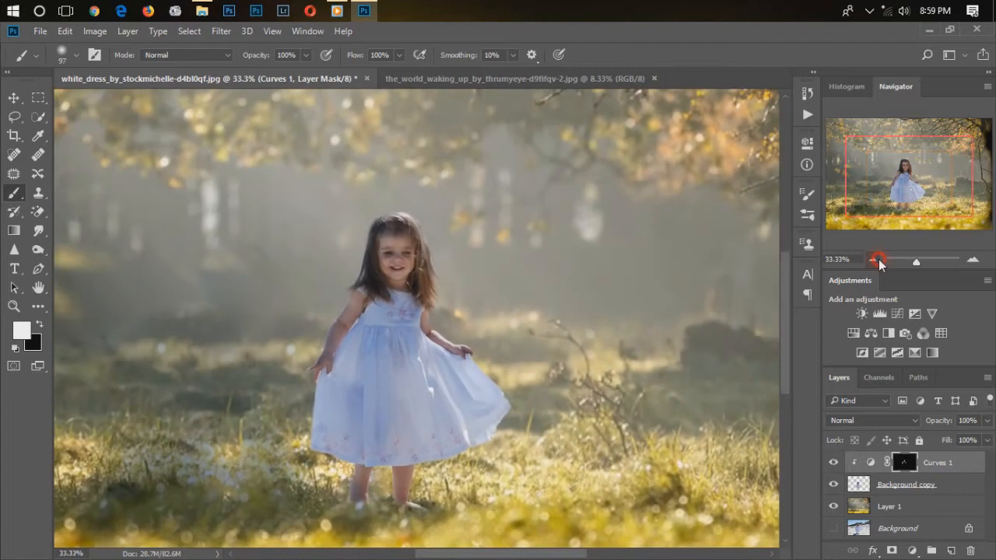
click(875, 260)
click(875, 260)
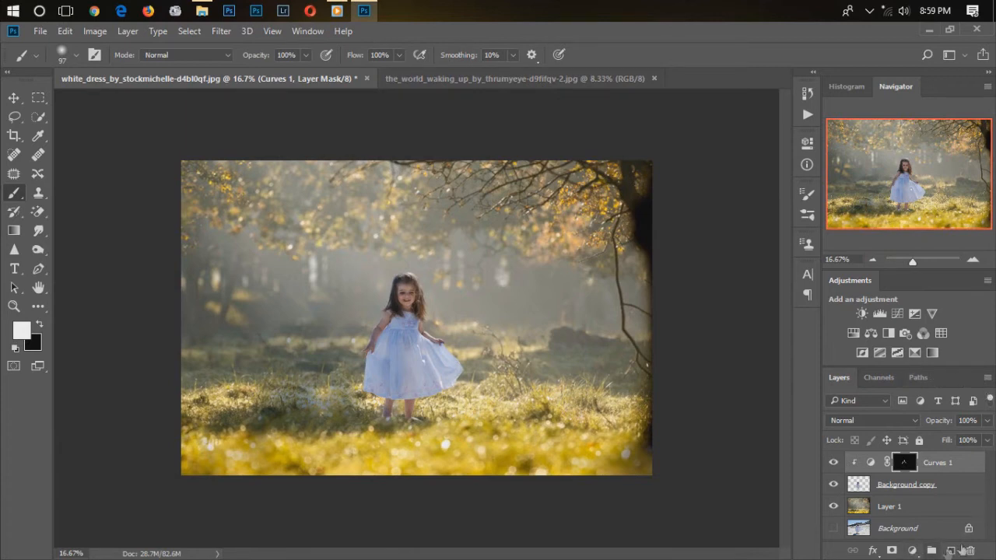
Step: Add a linear Gradient Fill layer at 90° on top and set its blend mode to Screen
click(913, 551)
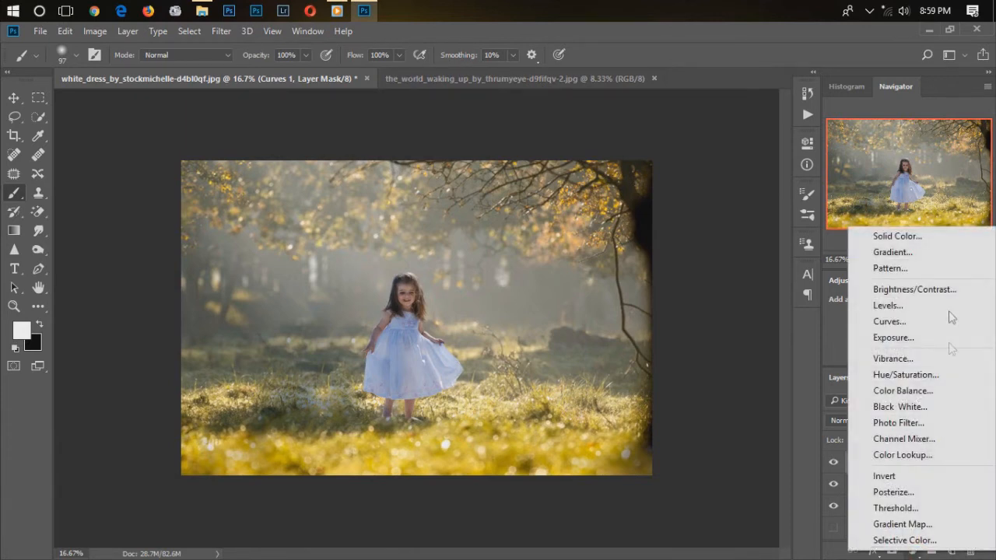
click(906, 252)
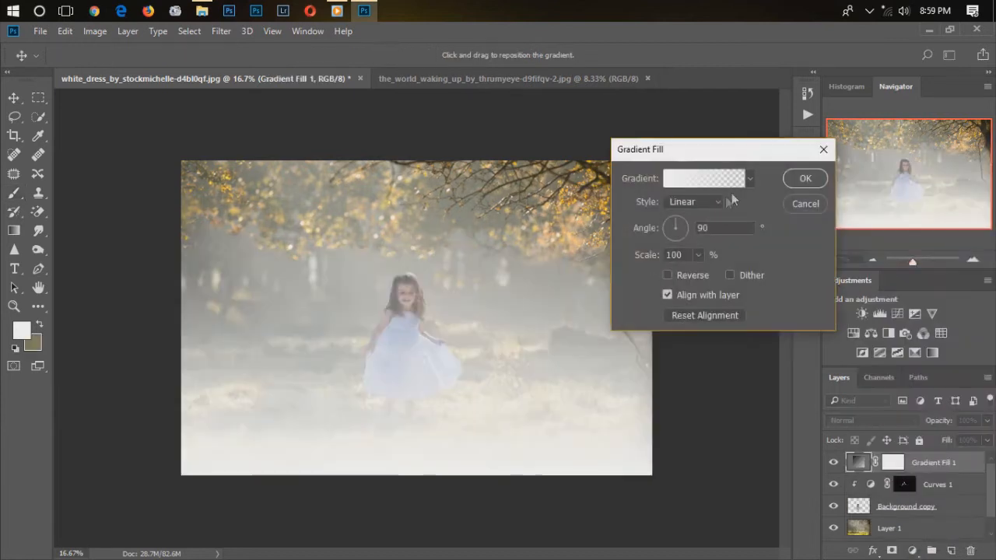
click(793, 182)
key(b)
click(860, 420)
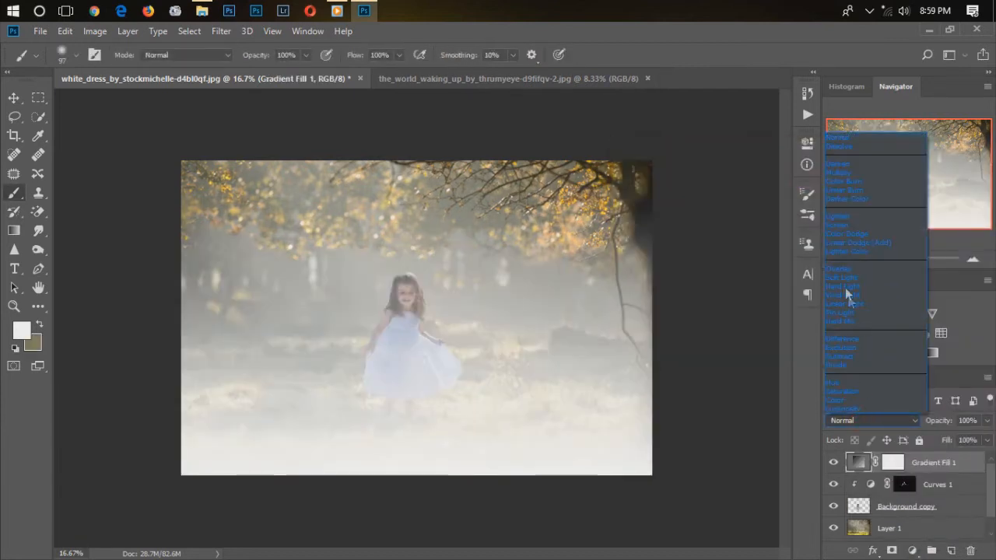
click(843, 225)
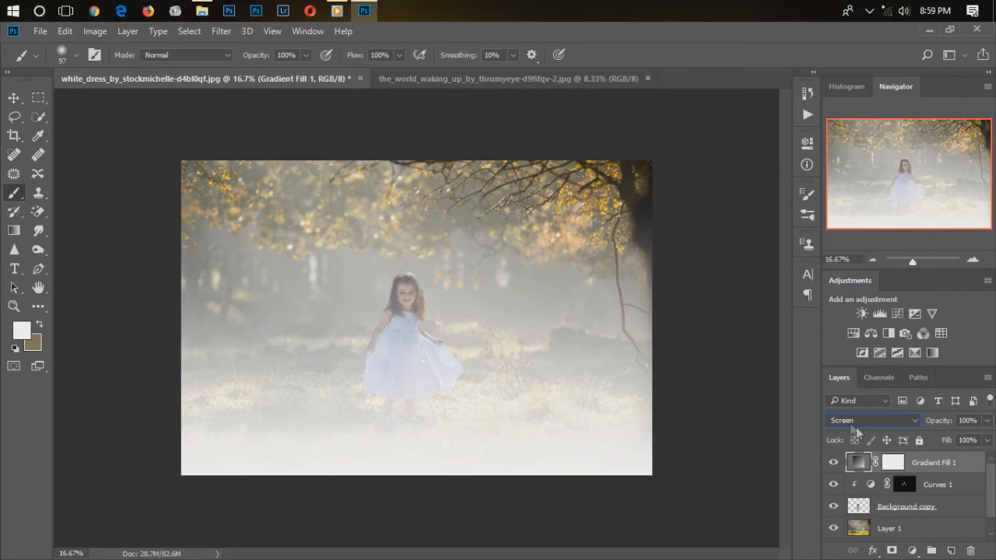
Step: Switch the fill layer's gradient to the Violet, Green, Orange preset and change its gradient type to Noise
double_click(857, 462)
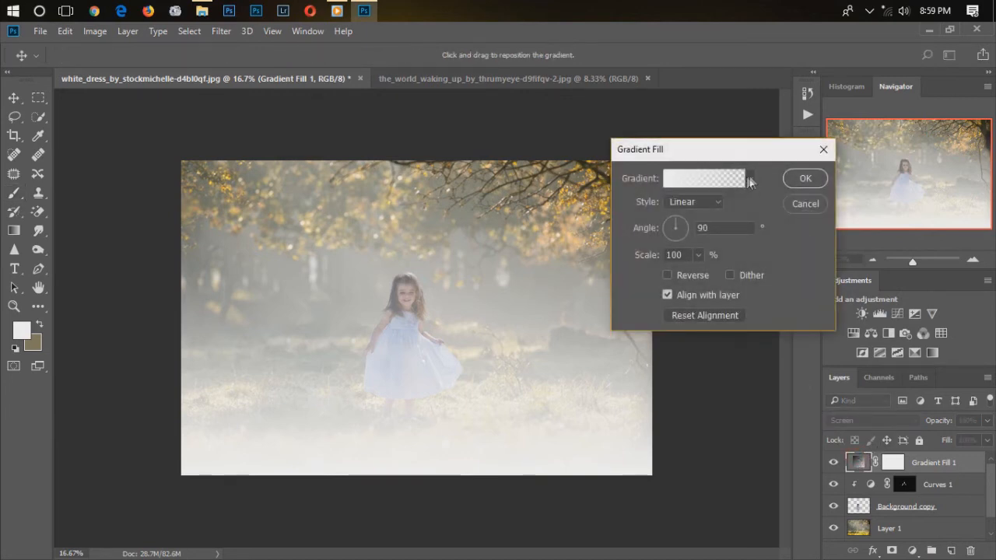
click(749, 179)
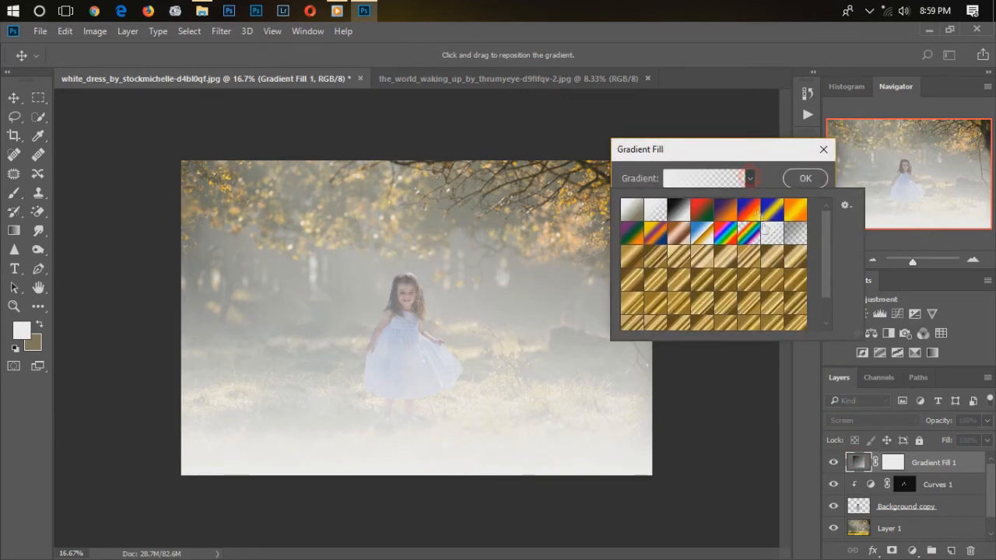
click(638, 233)
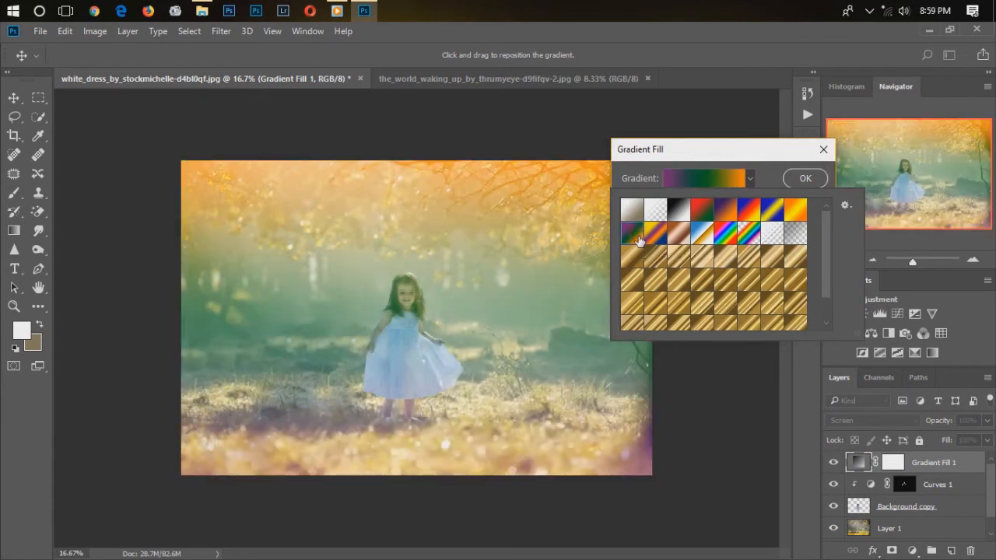
click(711, 178)
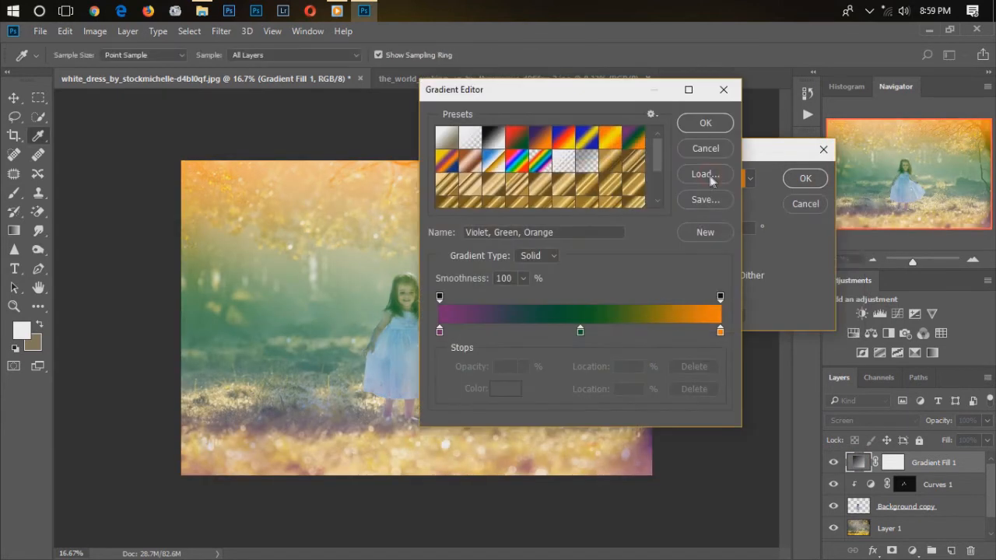
drag(574, 99, 691, 68)
click(674, 224)
click(647, 238)
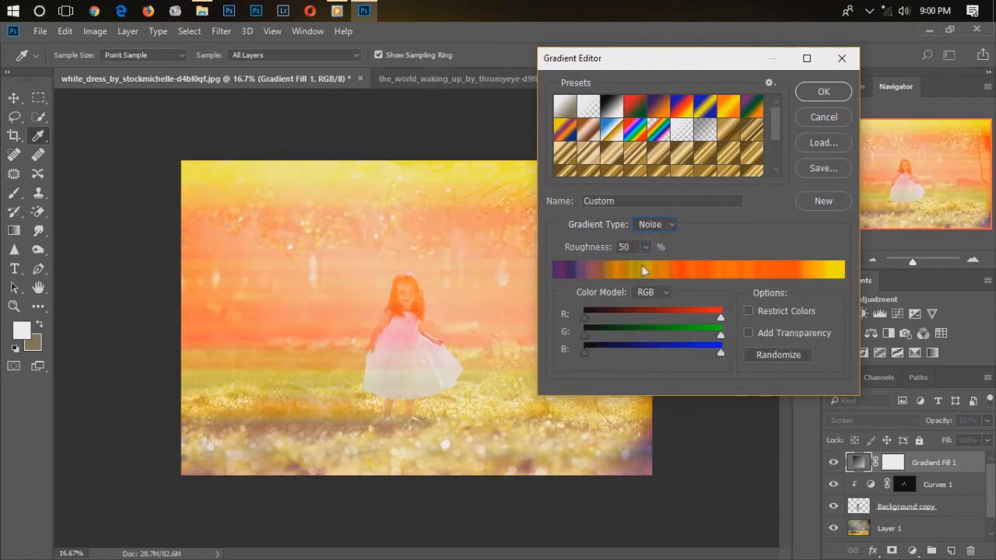
Step: Set the noise gradient's color model to HSB and lower its maximum saturation to just under a third of the range
click(654, 292)
click(648, 317)
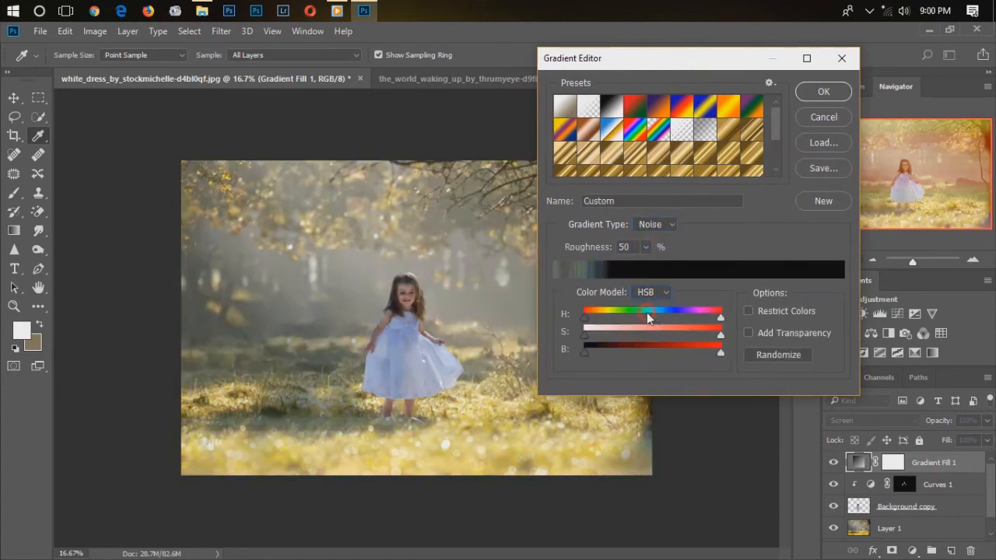
drag(722, 341, 626, 340)
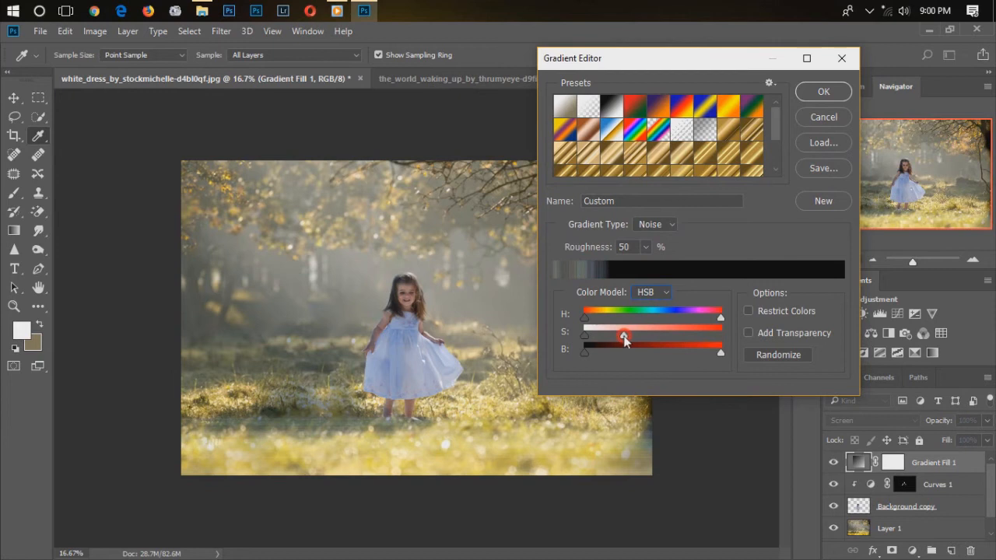
Step: Randomize the noise gradient until it forms dark bands with subtle grey streaks, and accept the gradient
drag(640, 55, 702, 42)
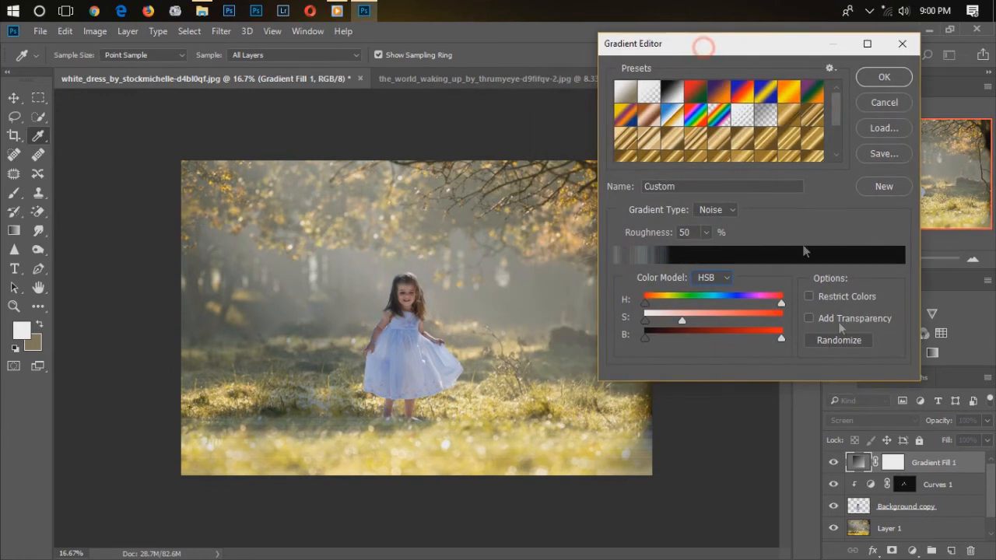
click(827, 342)
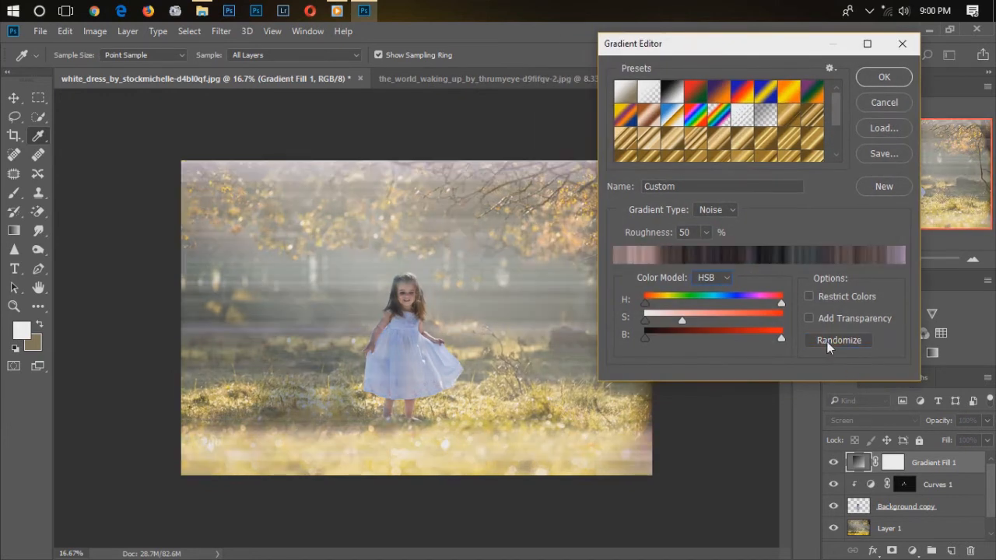
click(827, 341)
click(826, 342)
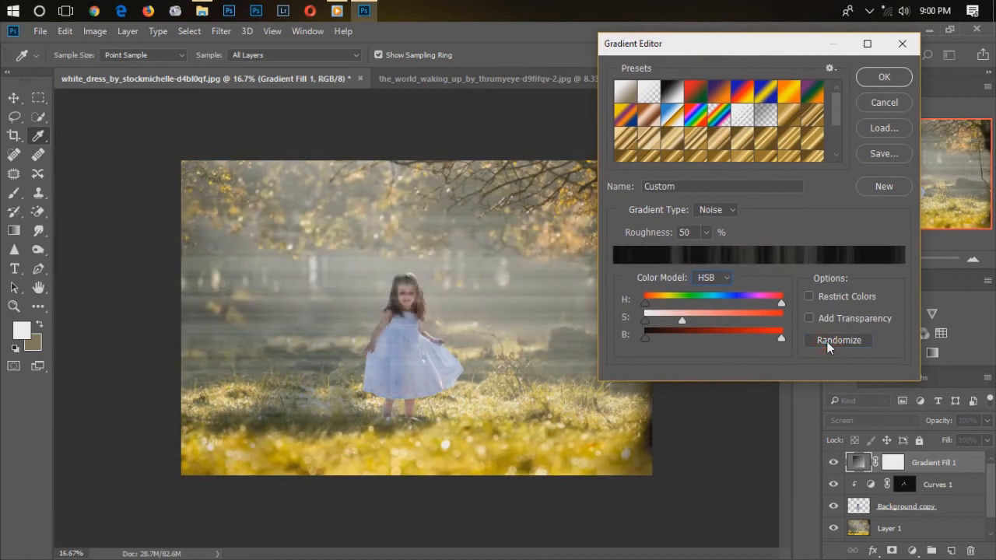
click(883, 77)
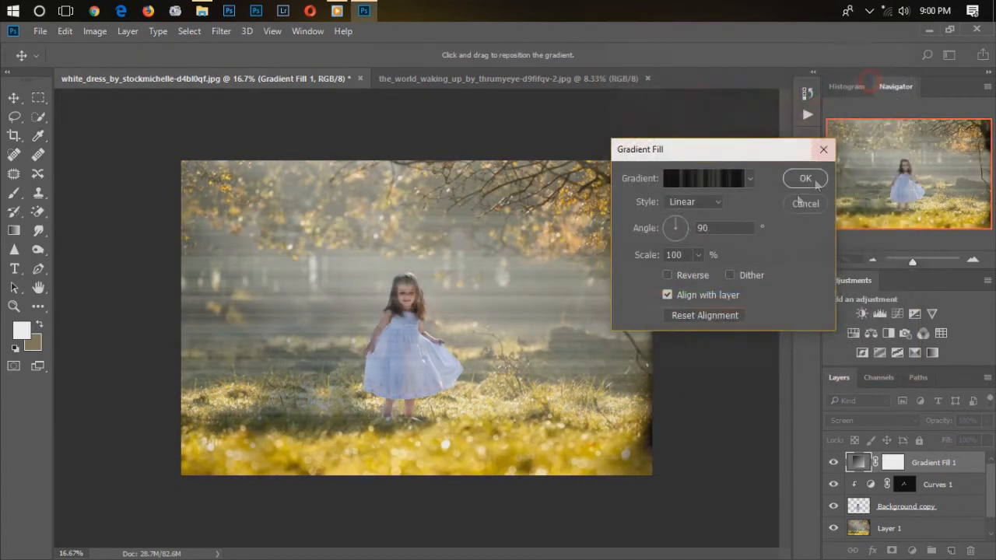
Step: Change the gradient fill's style to Angle, move its origin near the image's upper edge, right of centre, and accept the fill
click(694, 201)
click(688, 236)
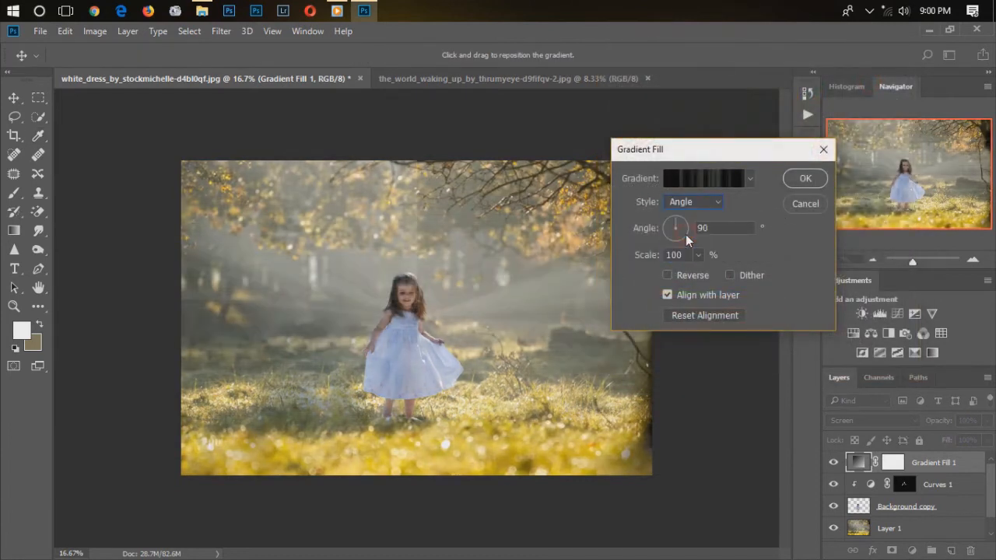
drag(415, 321, 509, 150)
drag(679, 149, 769, 133)
mouse_move(516, 184)
mouse_down()
mouse_move(492, 184)
mouse_move(501, 182)
mouse_move(495, 176)
mouse_up()
click(895, 163)
Step: Paint black on the gradient fill's mask at 69% brush opacity over the girl's face, hair and dress to reduce the rays there
click(973, 259)
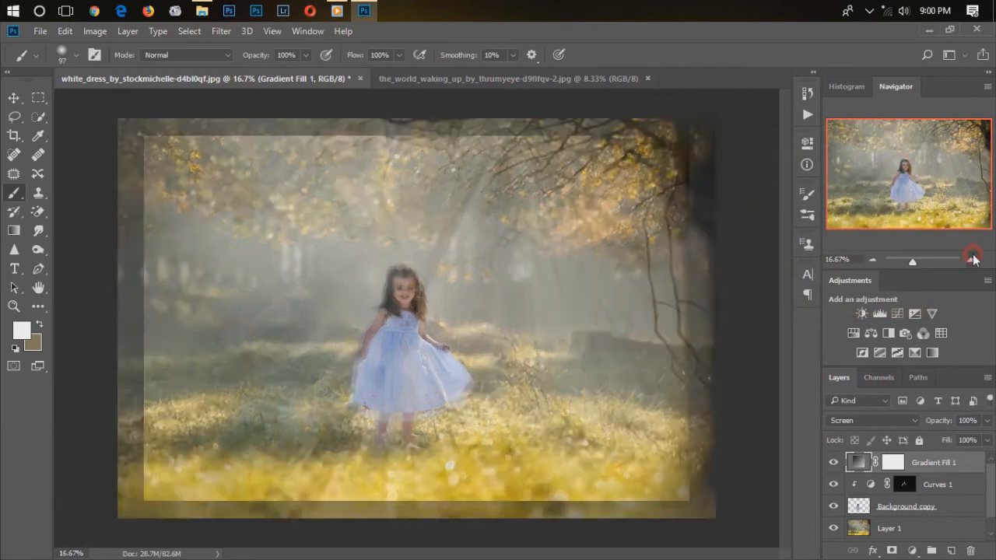
click(892, 462)
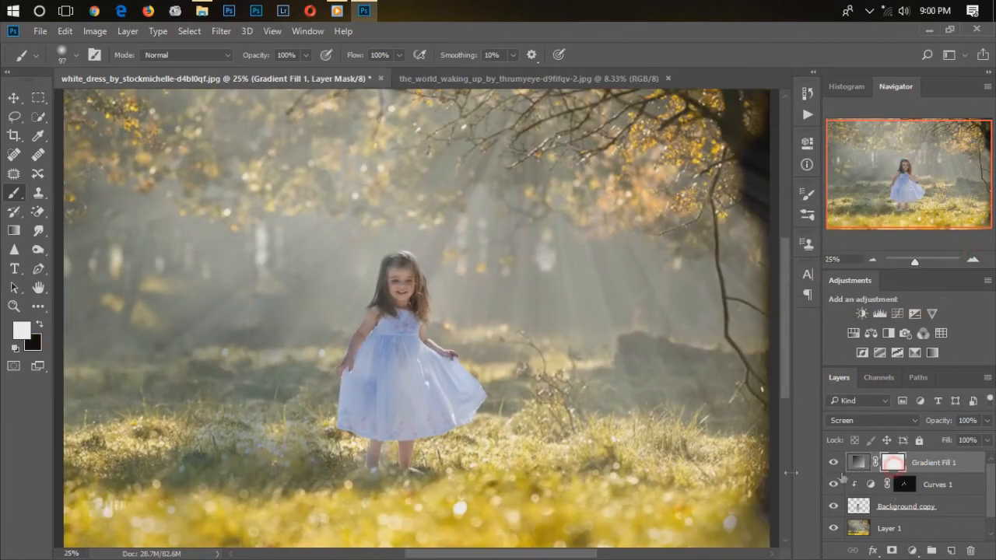
click(38, 320)
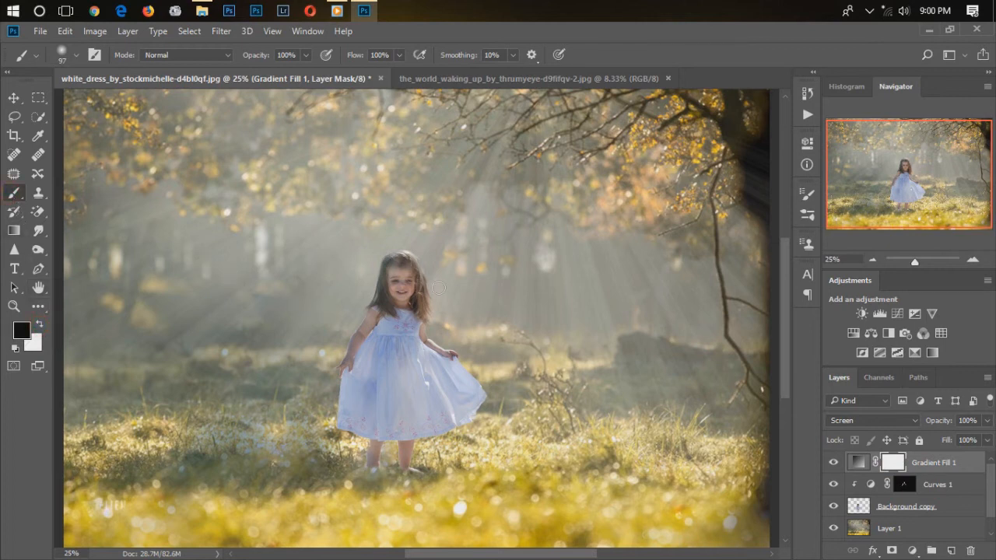
click(973, 259)
drag(258, 58, 236, 59)
mouse_move(387, 257)
mouse_down()
mouse_move(381, 232)
mouse_move(395, 240)
mouse_move(365, 217)
mouse_move(365, 267)
mouse_move(404, 261)
mouse_move(380, 256)
mouse_move(378, 232)
mouse_move(381, 246)
mouse_move(395, 219)
mouse_move(402, 266)
mouse_move(378, 355)
mouse_move(327, 389)
mouse_move(311, 376)
mouse_move(295, 391)
mouse_move(314, 418)
mouse_move(367, 386)
mouse_up()
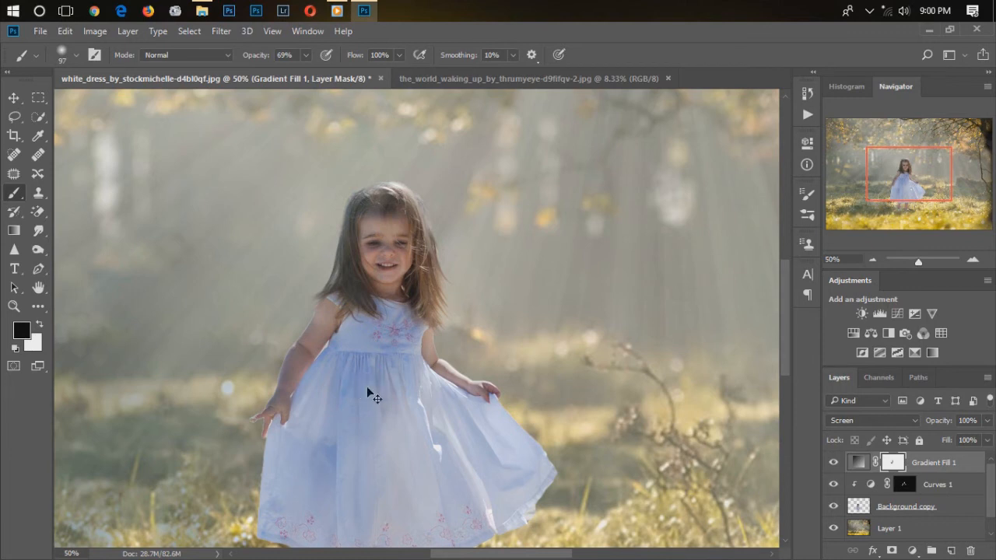
key(ctrl+z)
mouse_move(401, 241)
mouse_down()
mouse_move(371, 276)
mouse_move(387, 274)
mouse_move(340, 372)
mouse_move(310, 380)
mouse_move(309, 402)
mouse_move(433, 420)
mouse_move(438, 403)
mouse_move(356, 415)
mouse_move(364, 444)
mouse_up()
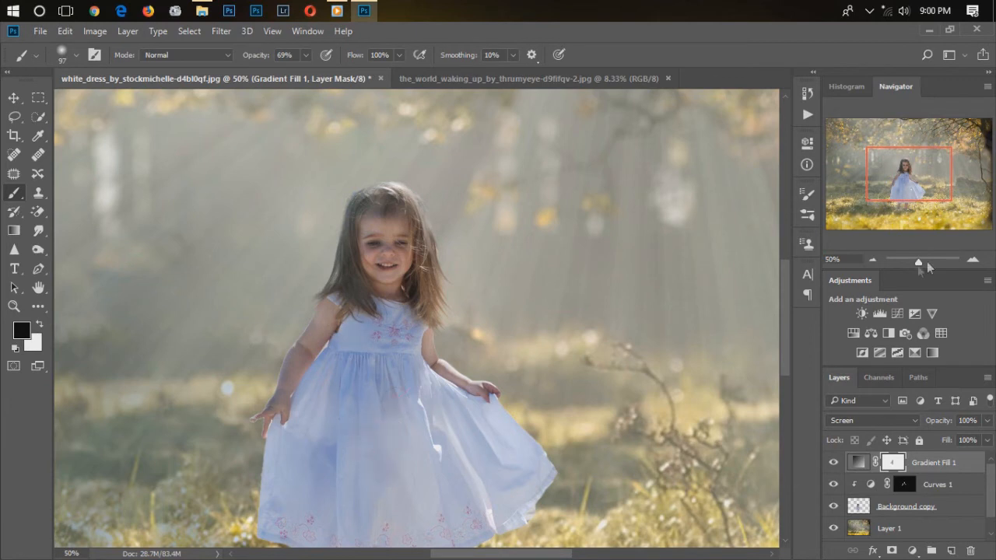
Step: Compare the whole image with and without the light-ray gradient fill
click(874, 261)
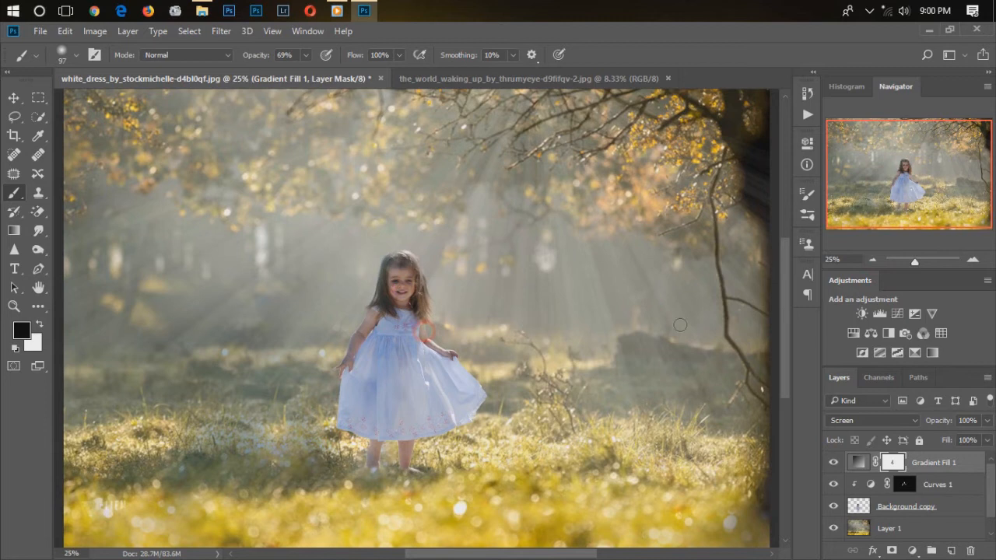
click(829, 464)
click(829, 463)
click(874, 262)
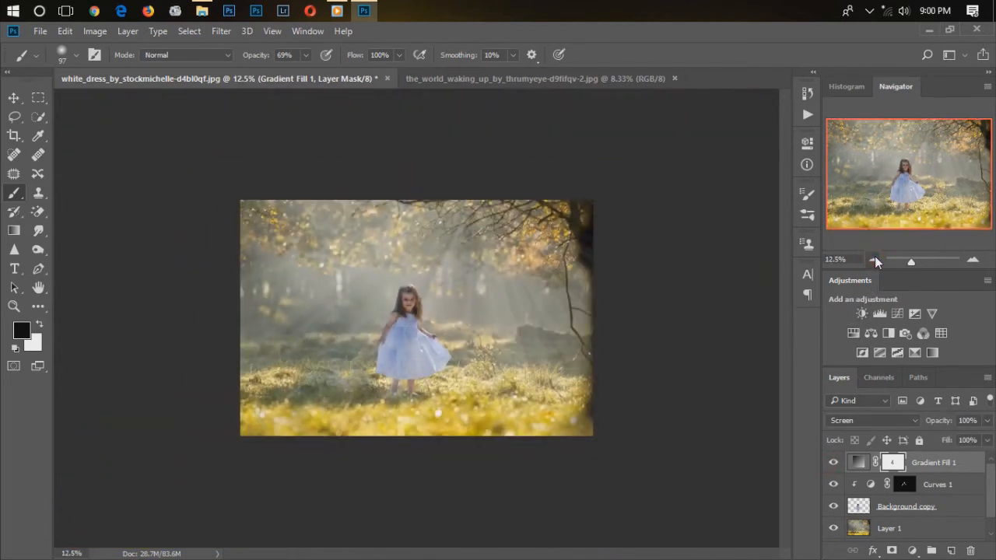
click(972, 261)
click(972, 261)
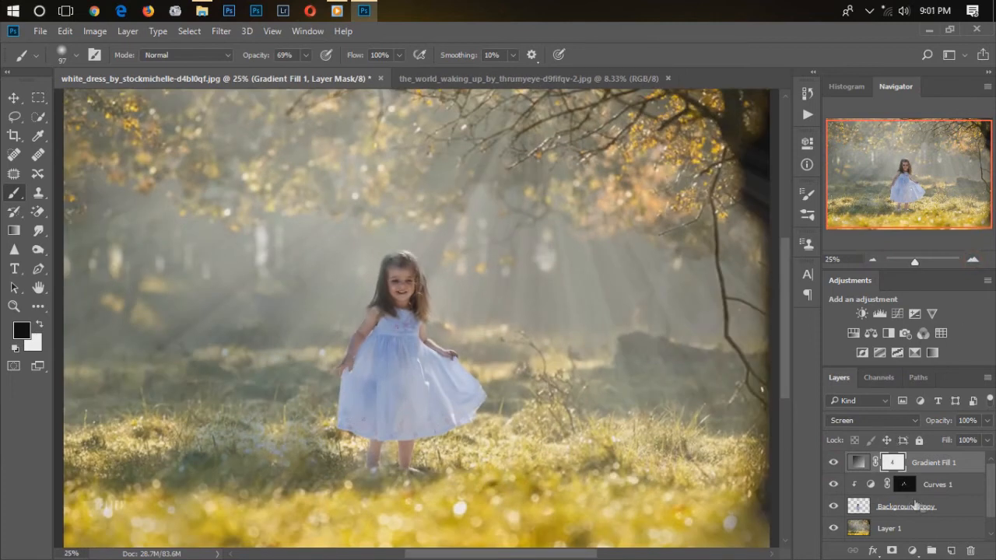
Step: Duplicate the girl's cut-out layer, Background copy
click(953, 508)
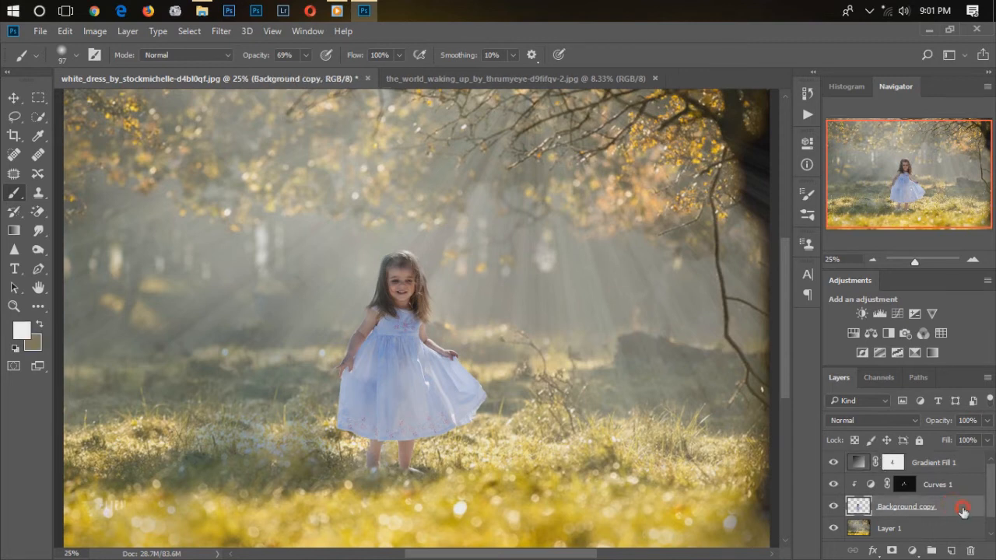
key(ctrl+minus)
drag(954, 509, 947, 550)
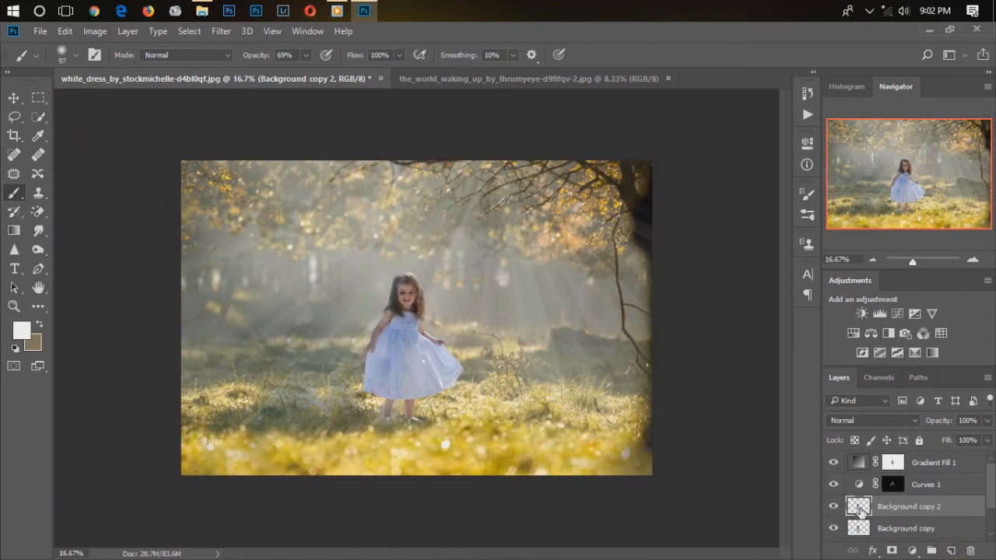
Step: Fill the girl's outline on the duplicate layer with 50% Gray in Normal mode, and set the layer's blend mode to Overlay
ctrl+click(859, 507)
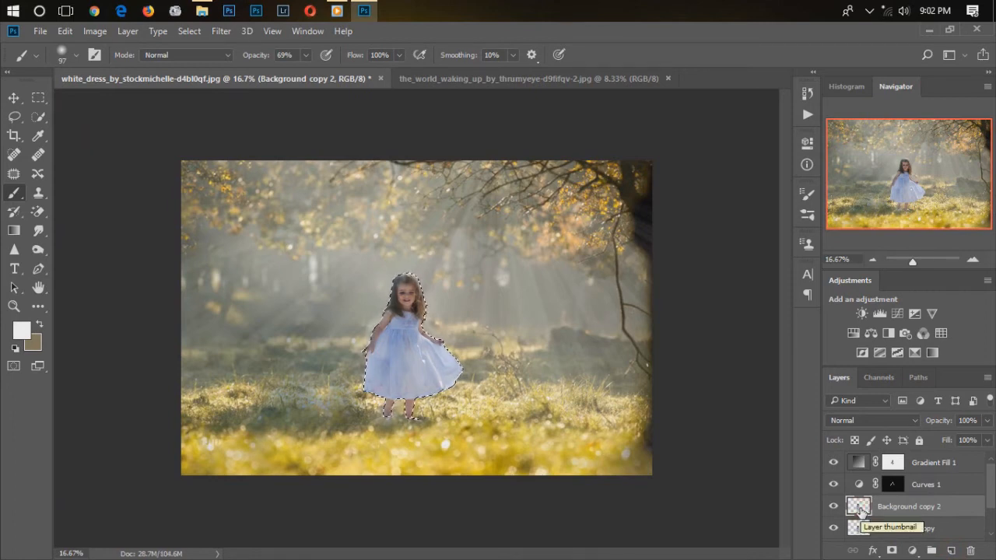
key(shift+F5)
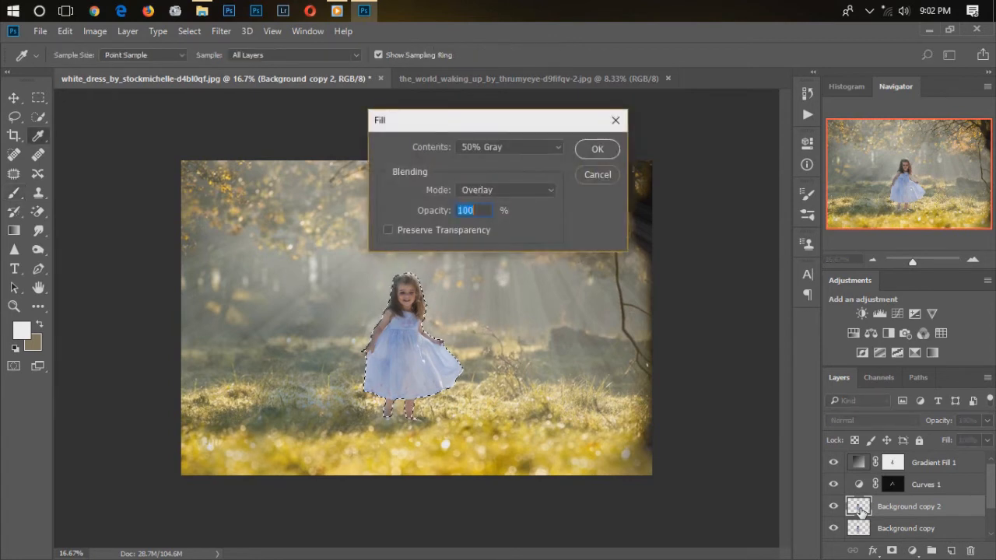
click(498, 147)
click(470, 251)
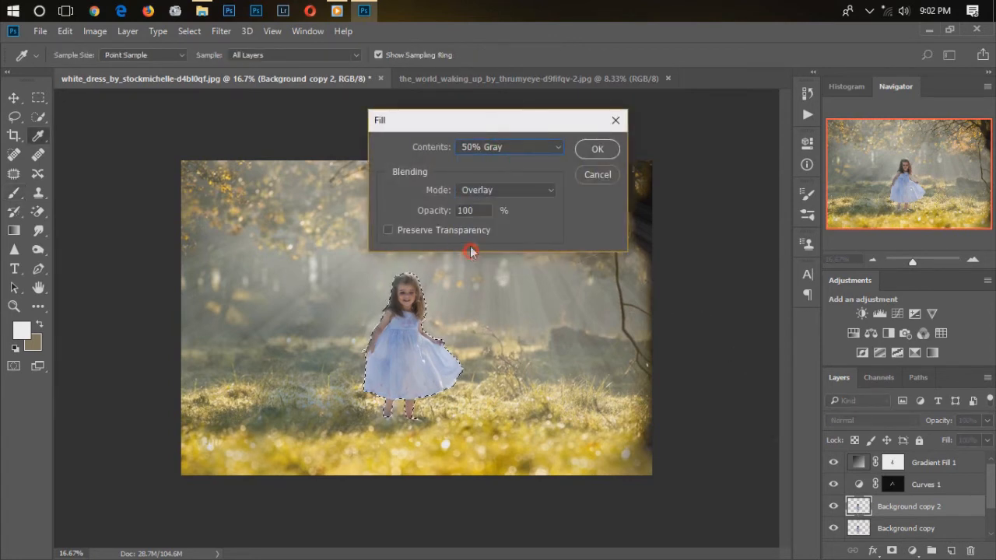
click(486, 191)
click(473, 205)
click(596, 148)
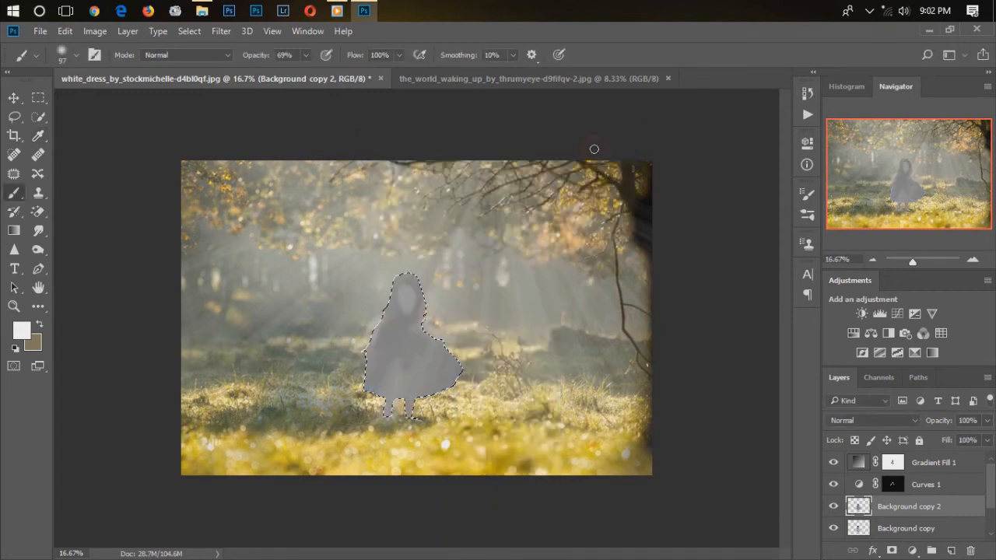
click(854, 420)
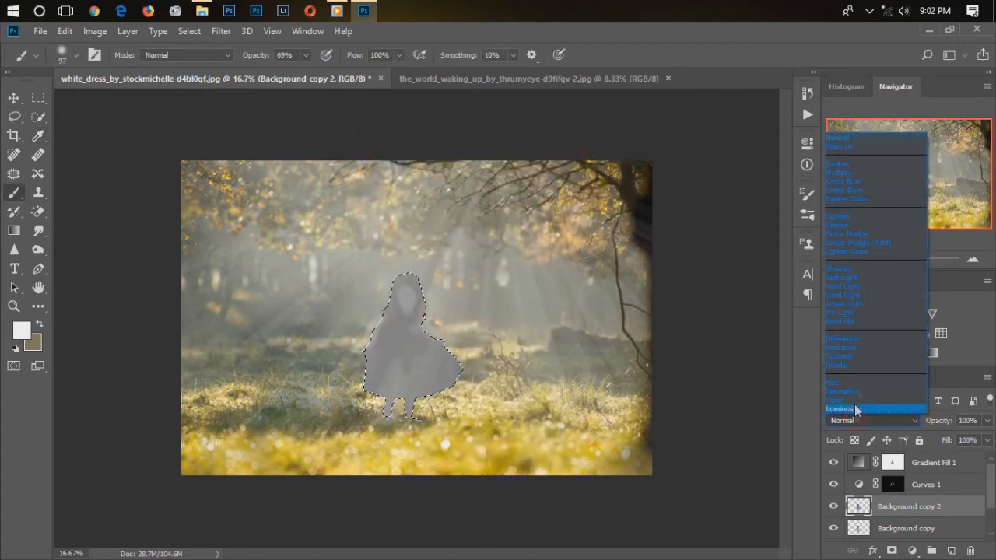
click(833, 269)
Step: Darken the folds and lower part of the dress with the Burn tool, using Midtones range and 26% exposure
click(973, 259)
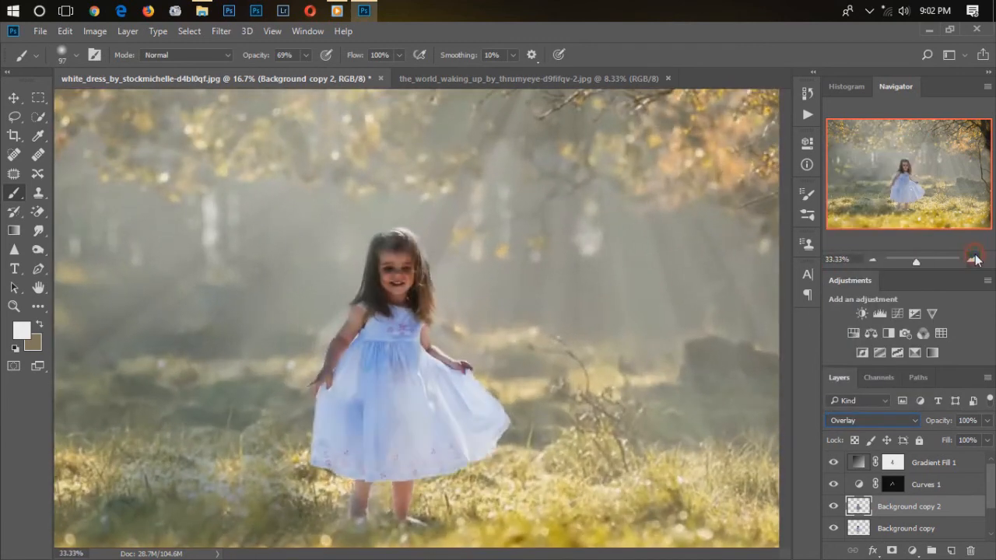
click(973, 259)
click(973, 259)
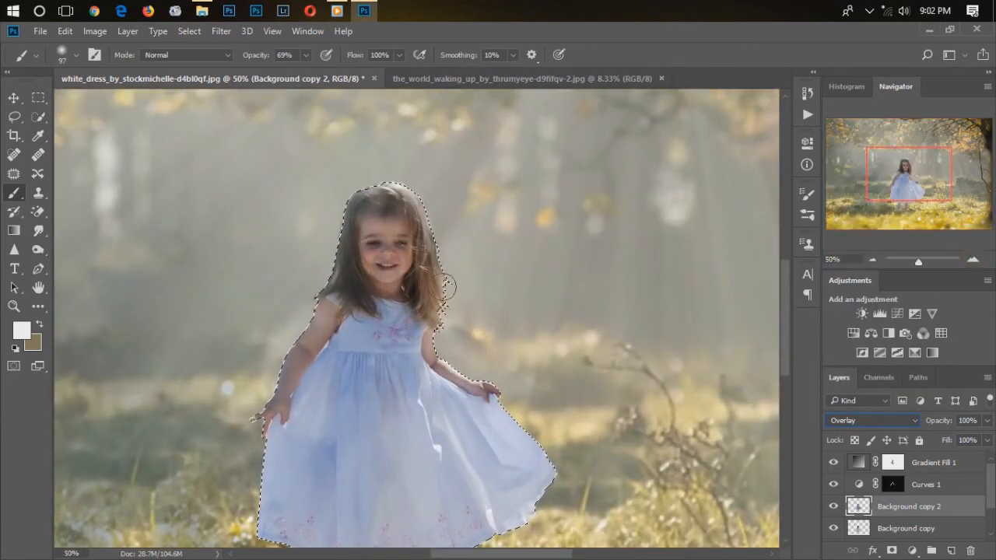
drag(917, 183, 916, 190)
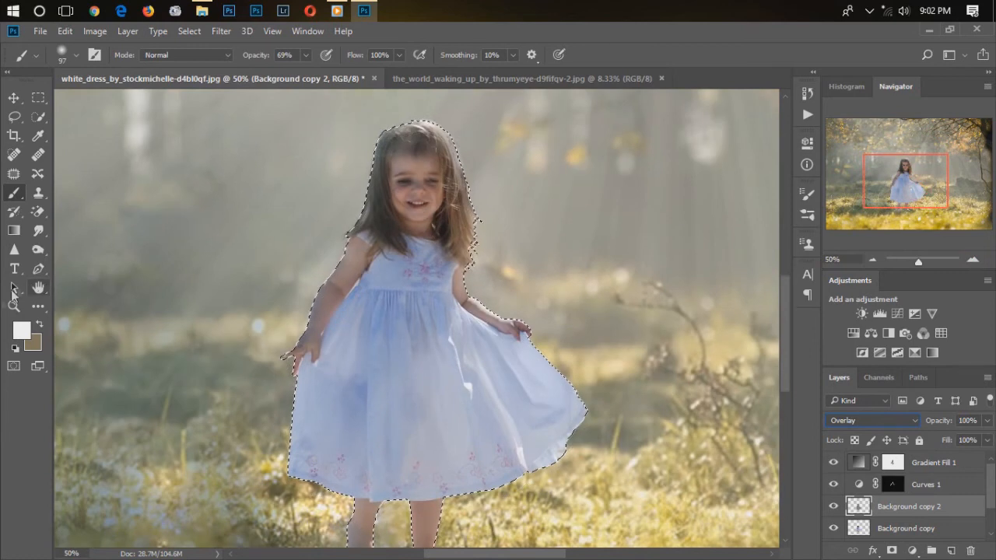
click(39, 250)
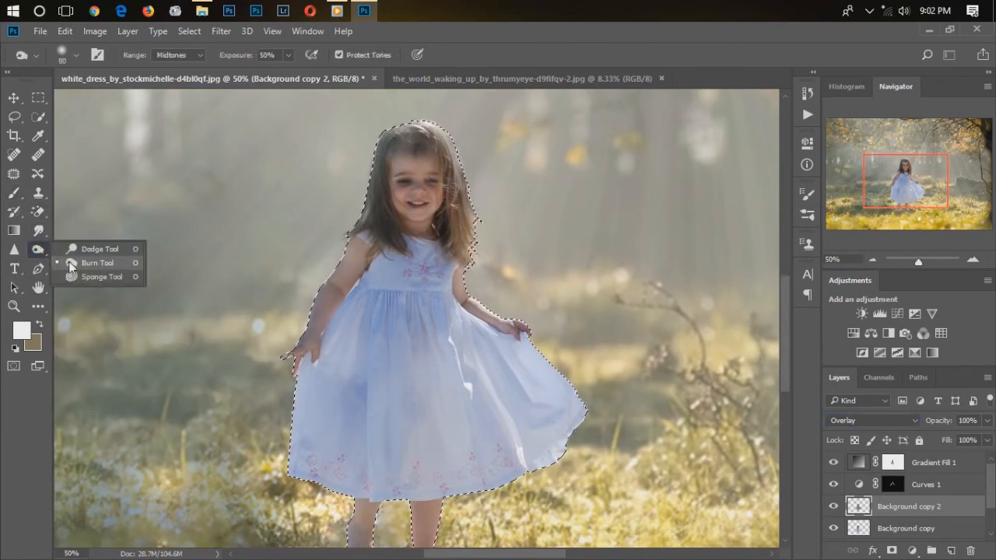
click(68, 263)
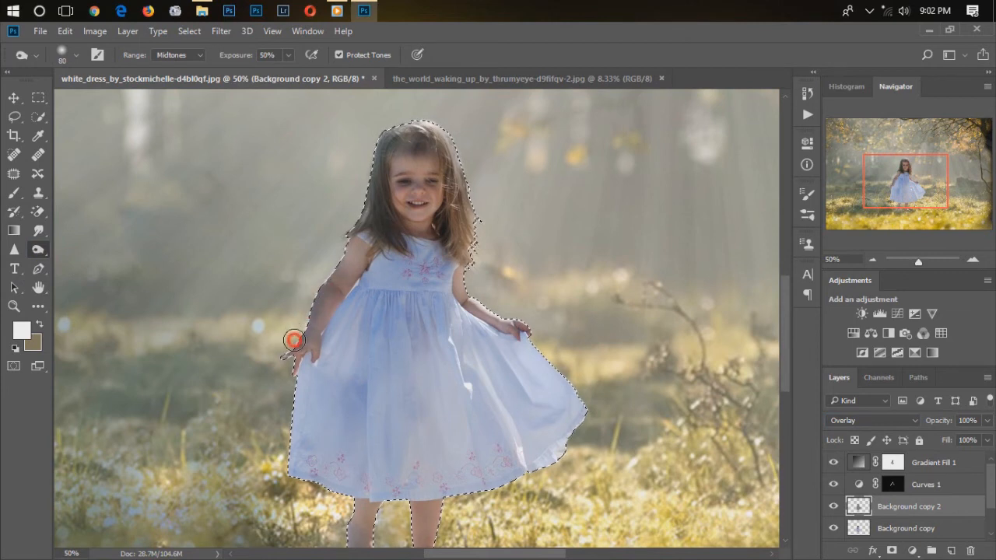
drag(238, 56, 213, 64)
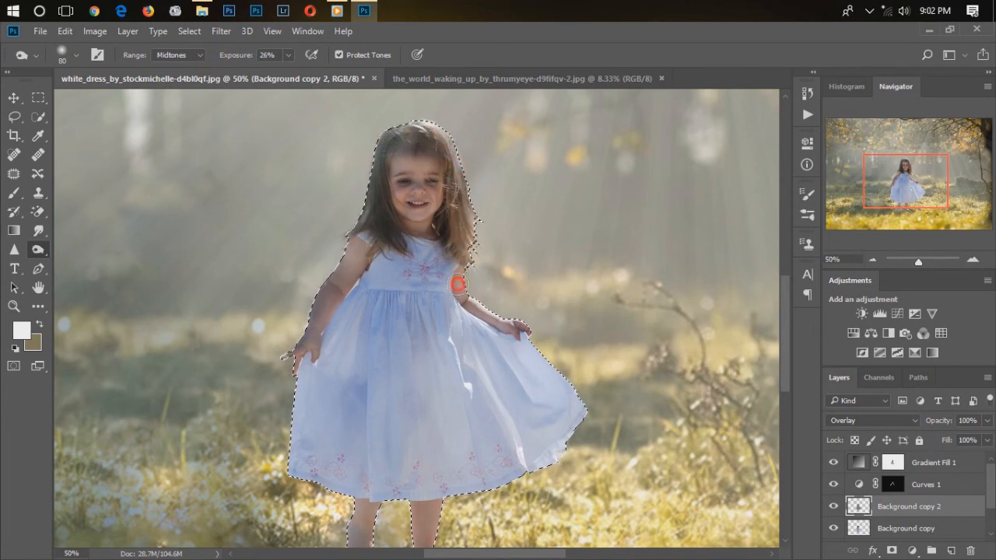
mouse_move(363, 385)
mouse_down()
mouse_move(351, 408)
mouse_move(357, 435)
mouse_up()
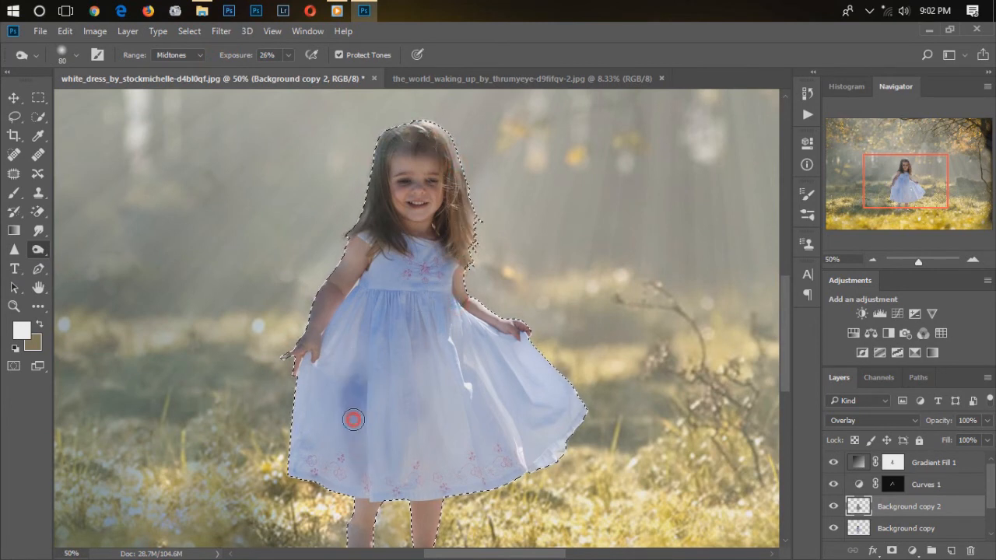
drag(400, 383, 413, 459)
drag(424, 366, 467, 433)
drag(476, 397, 496, 470)
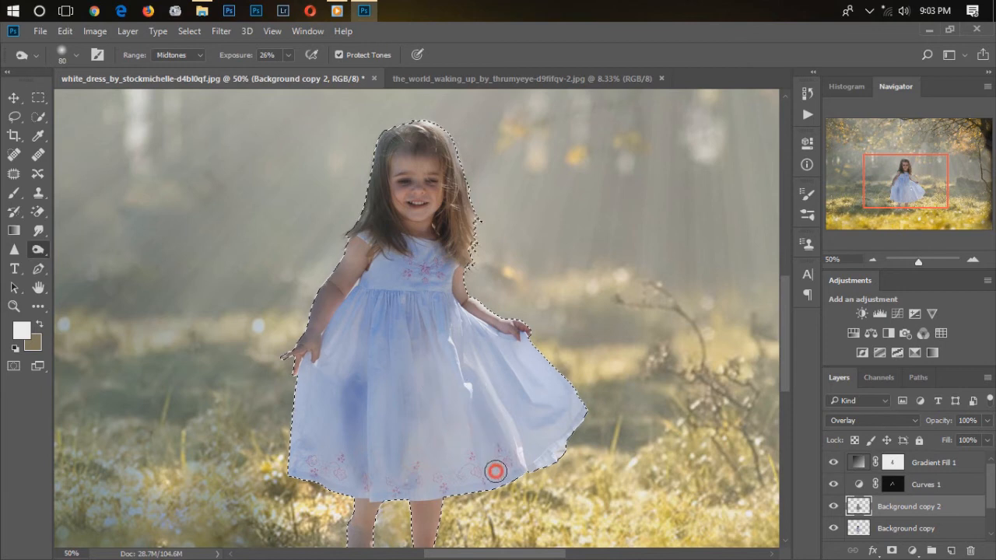
mouse_move(489, 376)
mouse_down()
mouse_move(525, 386)
mouse_move(526, 420)
mouse_up()
Step: Burn shading onto the girl's legs and the upper skirt and waist of the dress
scroll(473, 438, down, 3)
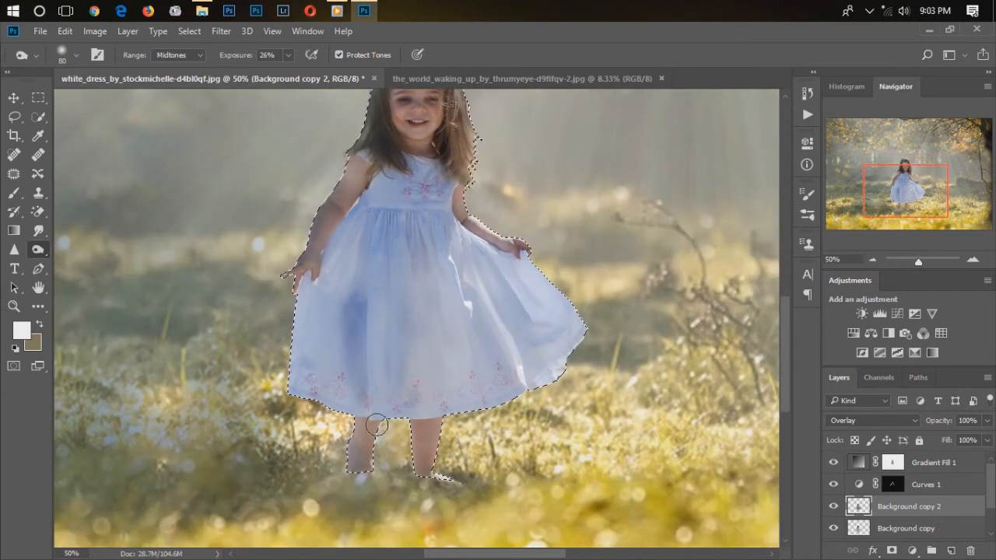
drag(405, 417, 410, 457)
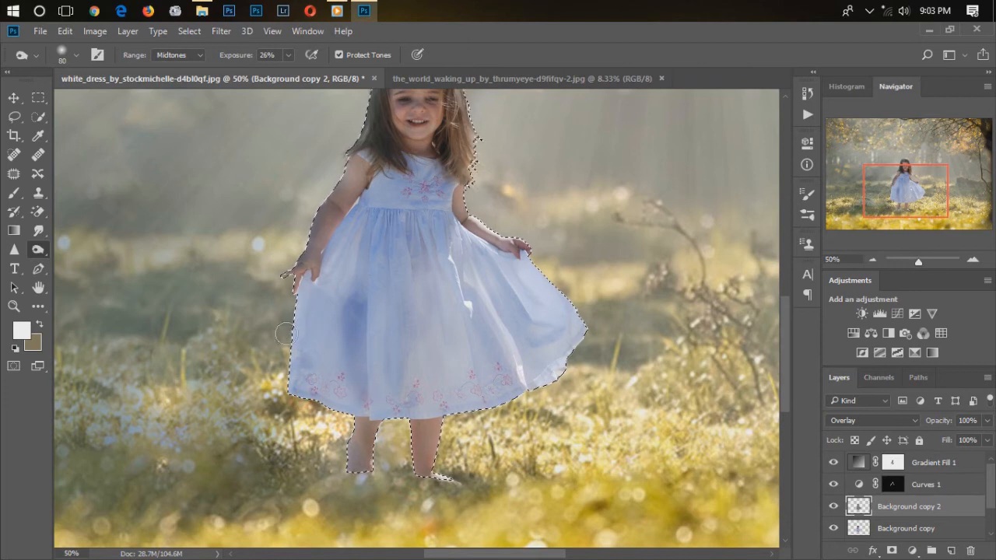
scroll(264, 297, up, 1)
scroll(264, 297, up, 1)
mouse_move(362, 289)
mouse_down()
mouse_move(387, 277)
mouse_move(420, 248)
mouse_move(469, 303)
mouse_move(397, 223)
mouse_up()
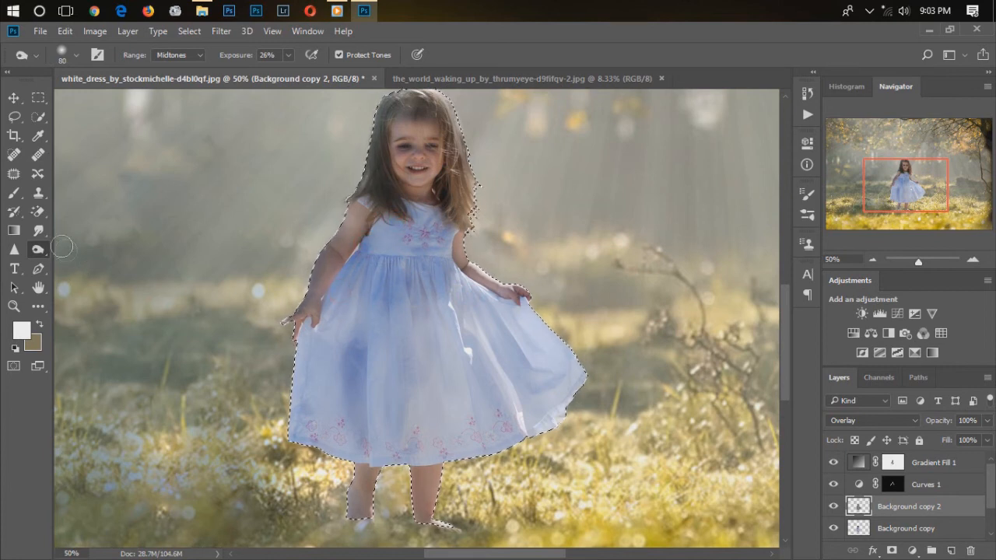
Step: Brighten the girl's face and hair with a 42 px Dodge tool set to Highlights and 9% exposure
right_click(39, 250)
click(93, 248)
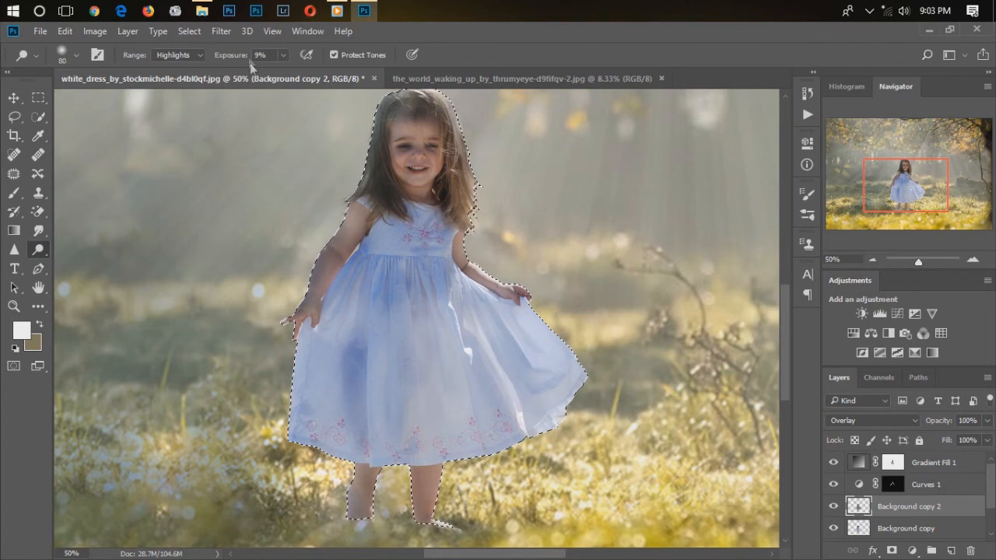
right_click(524, 175)
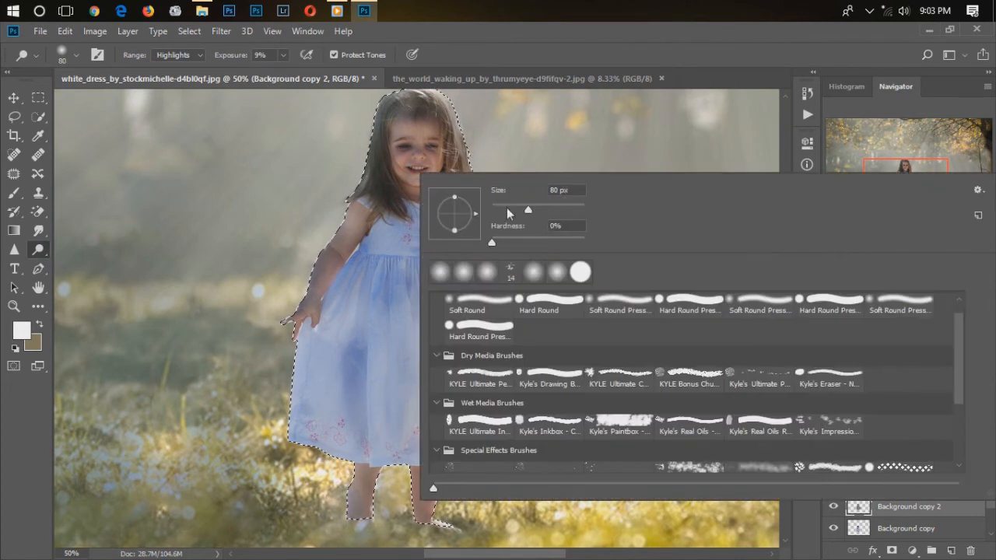
click(462, 44)
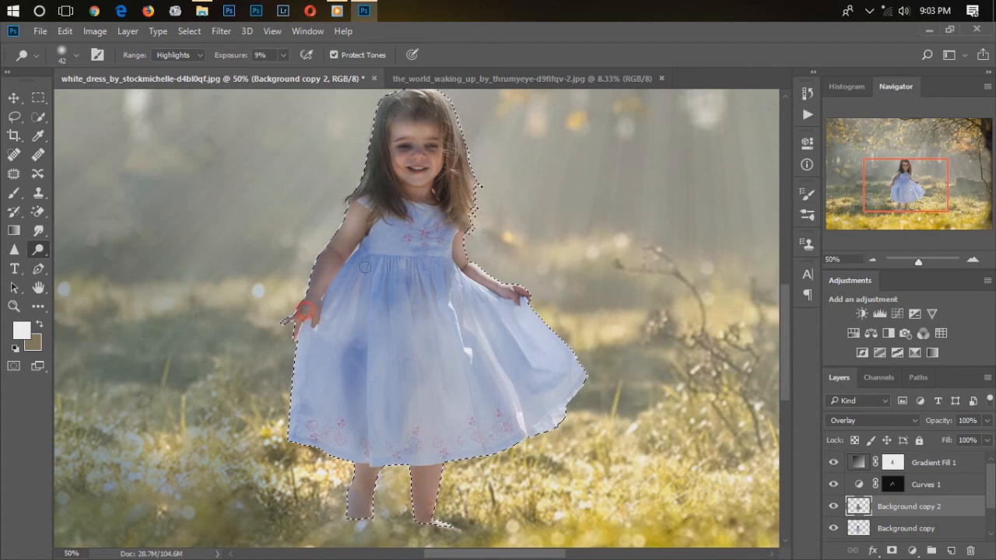
mouse_move(413, 134)
mouse_down()
mouse_move(397, 170)
mouse_move(429, 183)
mouse_move(423, 178)
mouse_move(429, 193)
mouse_move(407, 194)
mouse_move(445, 193)
mouse_up()
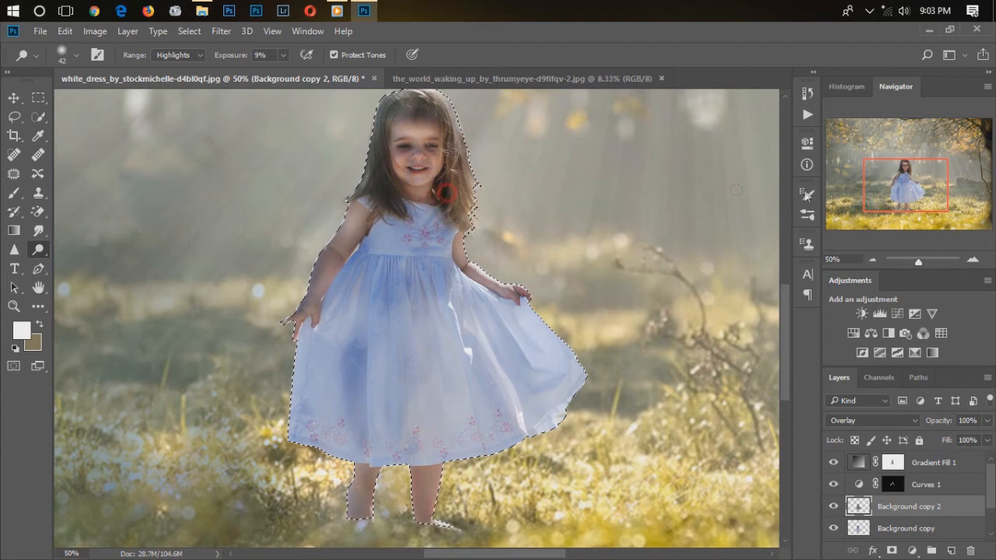
Step: Lower the gray Overlay layer's opacity to 75%, comparing the girl with and without its dodge and burn shading
click(872, 259)
click(872, 259)
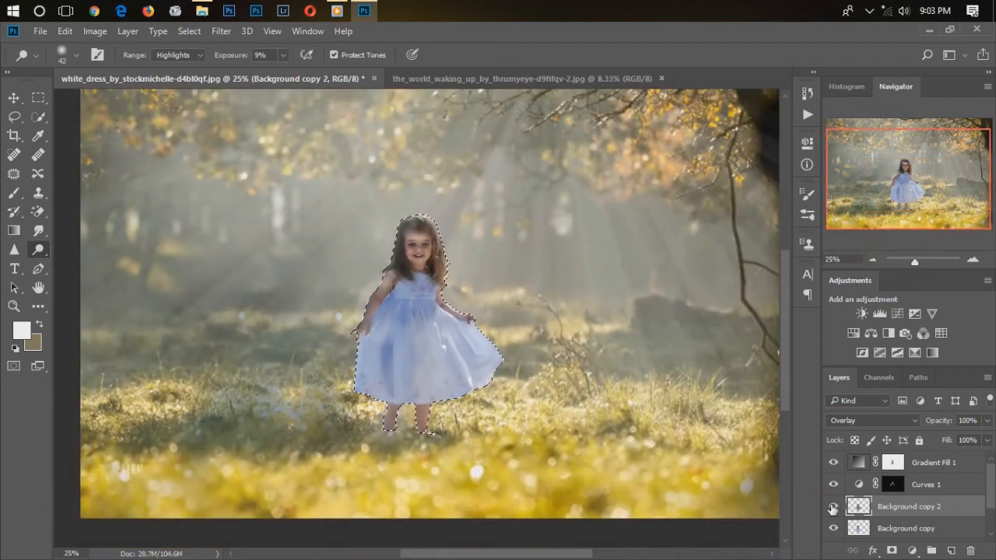
drag(942, 421, 927, 423)
click(834, 507)
click(834, 507)
drag(950, 423, 937, 422)
click(873, 261)
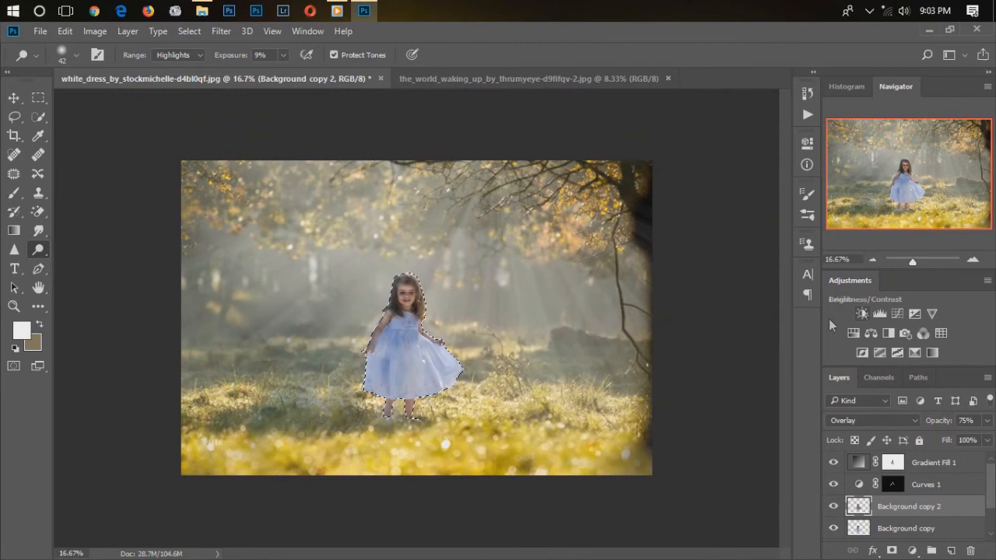
Step: Deselect the girl's outline and stamp all visible layers into a new layer above the gradient fill
click(189, 31)
click(194, 60)
click(943, 463)
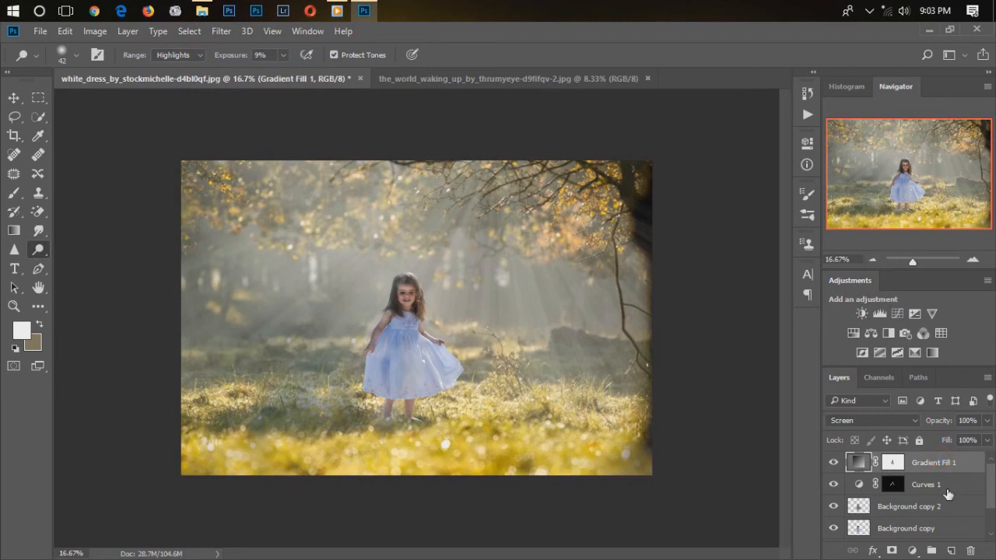
key(ctrl+shift+alt+e)
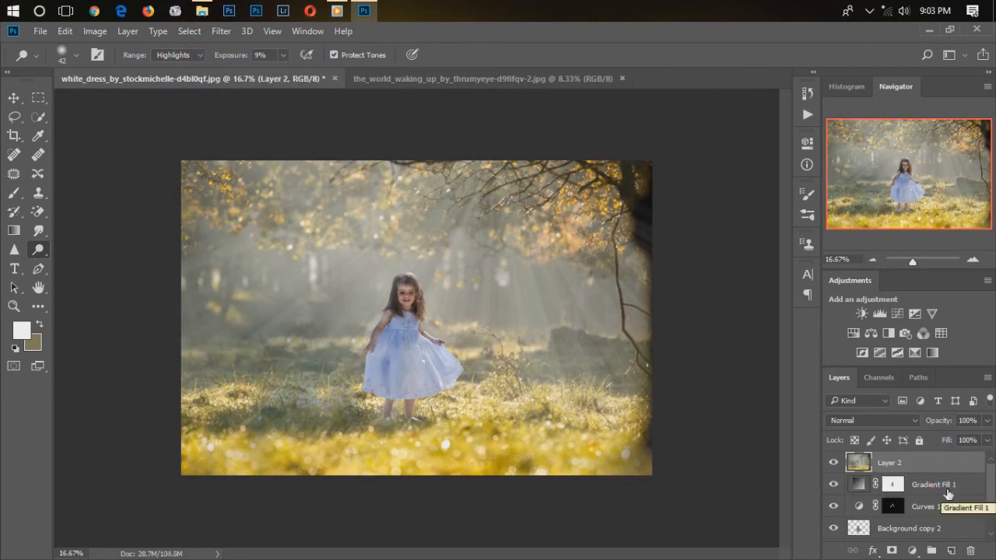
Step: Open the stamped layer in the Camera Raw Filter and activate the Radial Filter
click(221, 31)
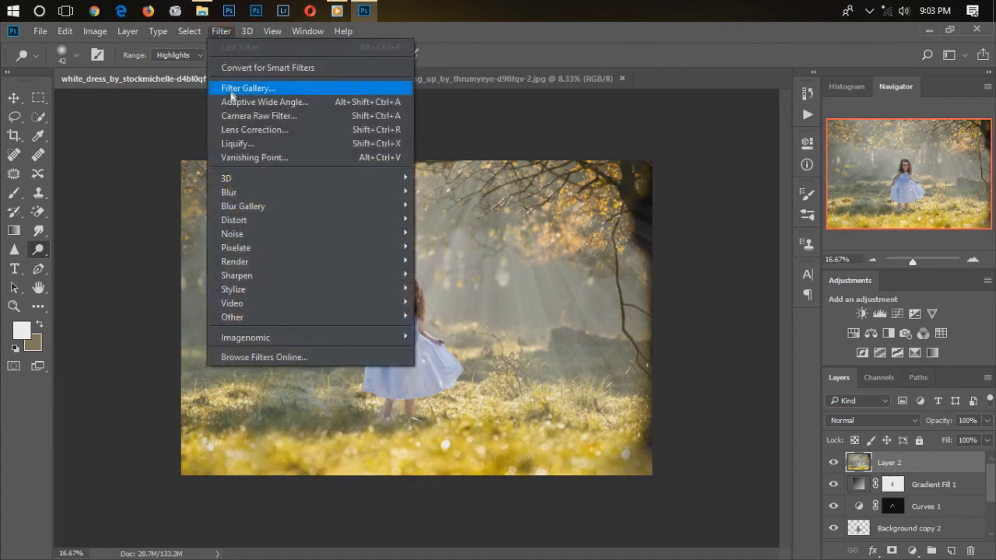
click(235, 117)
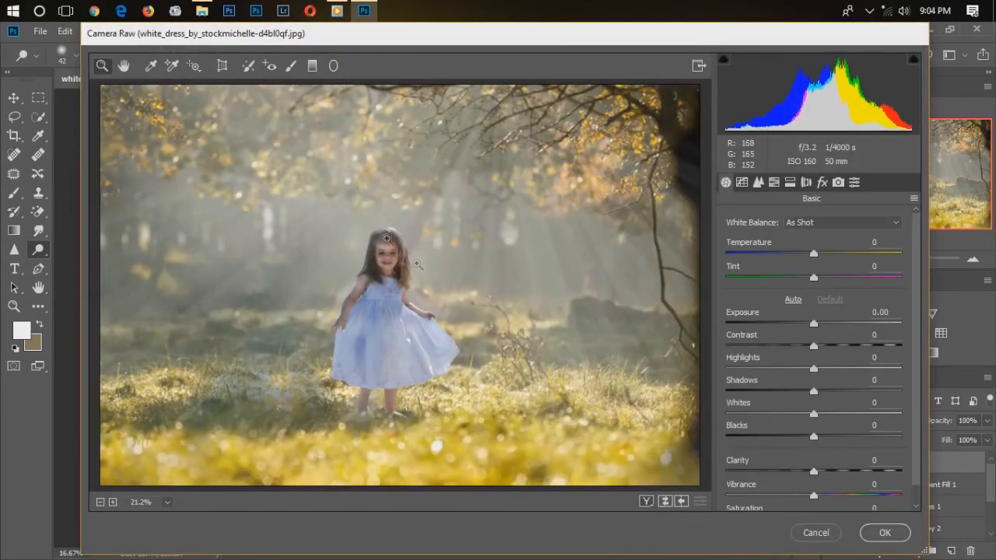
click(333, 65)
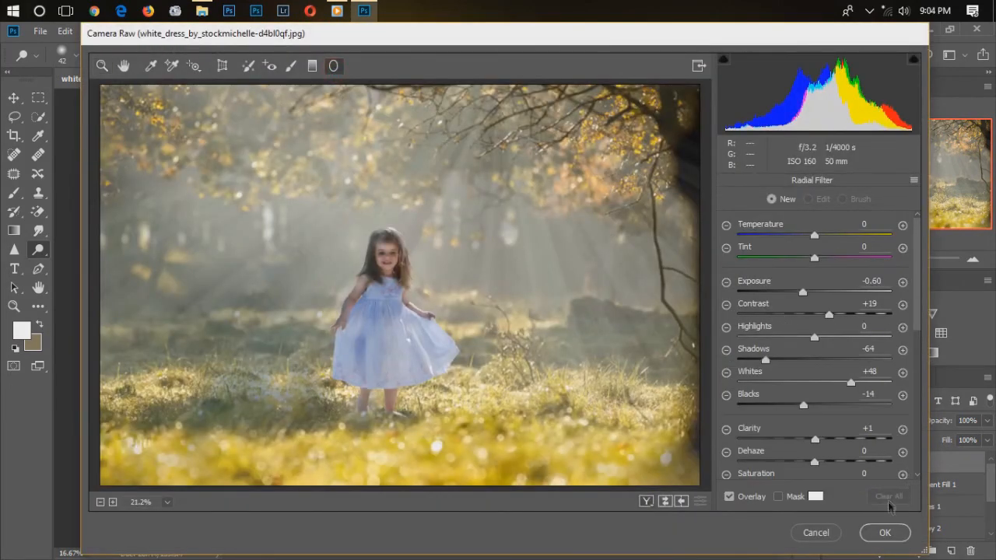
mouse_move(503, 108)
mouse_down()
mouse_move(440, 200)
mouse_move(422, 251)
mouse_move(511, 338)
mouse_move(392, 342)
mouse_up()
drag(449, 167, 377, 275)
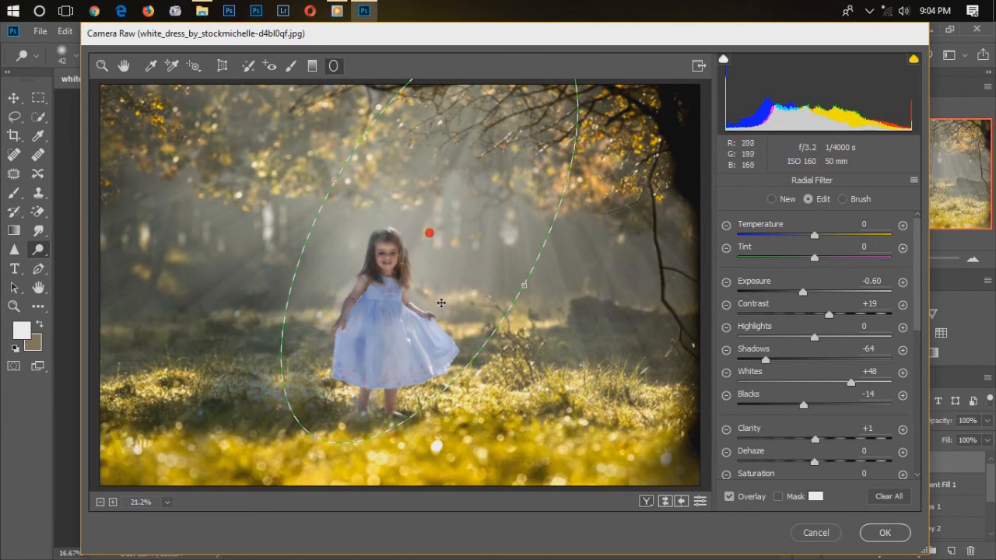
click(887, 496)
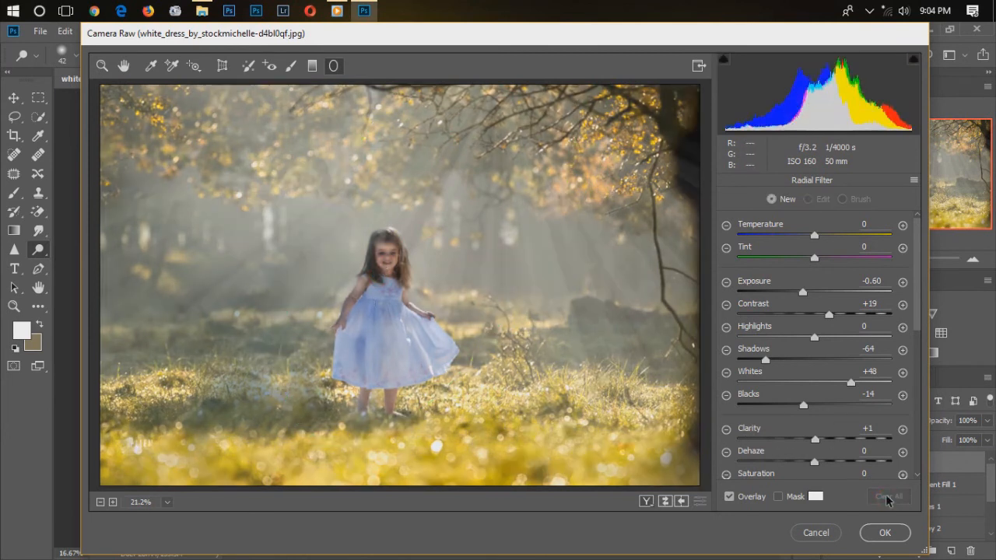
Step: Draw a tilted radial filter around the girl and light rays, with Exposure -0.80, Contrast +13, Shadows -78, Whites +72 and Blacks -19
drag(482, 93, 354, 375)
drag(482, 97, 420, 223)
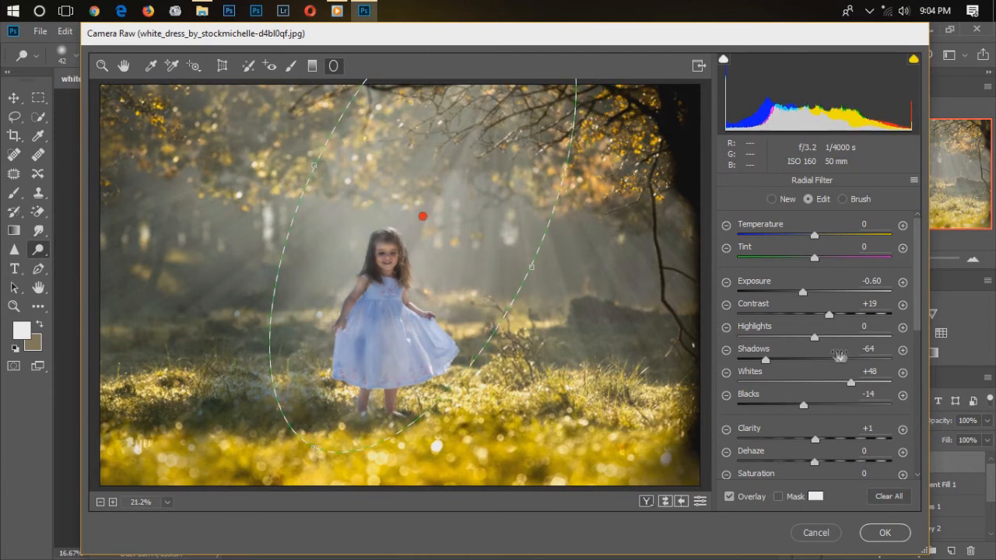
drag(804, 300, 825, 318)
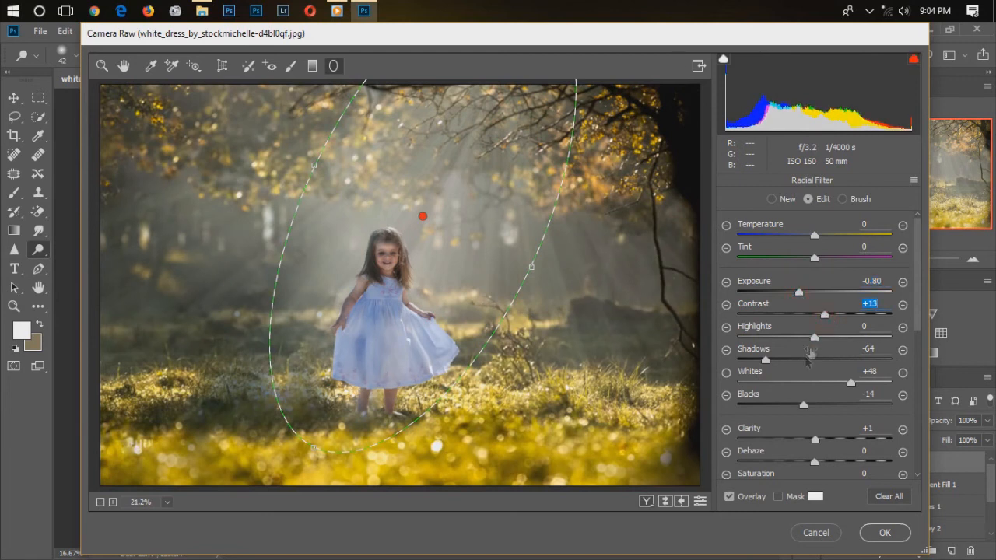
mouse_move(765, 359)
mouse_down()
mouse_move(775, 361)
mouse_move(756, 368)
mouse_up()
drag(850, 382, 868, 381)
drag(802, 405, 801, 406)
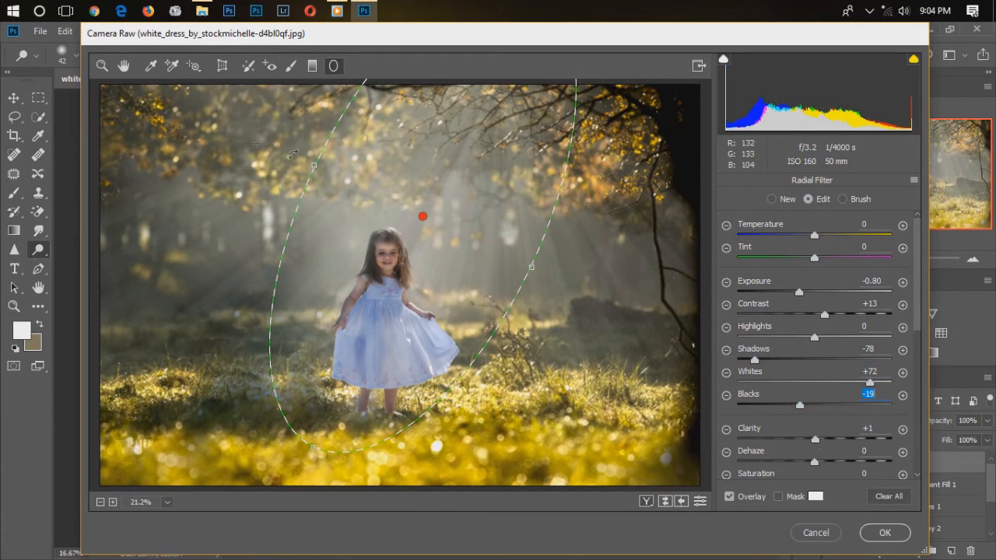
click(122, 68)
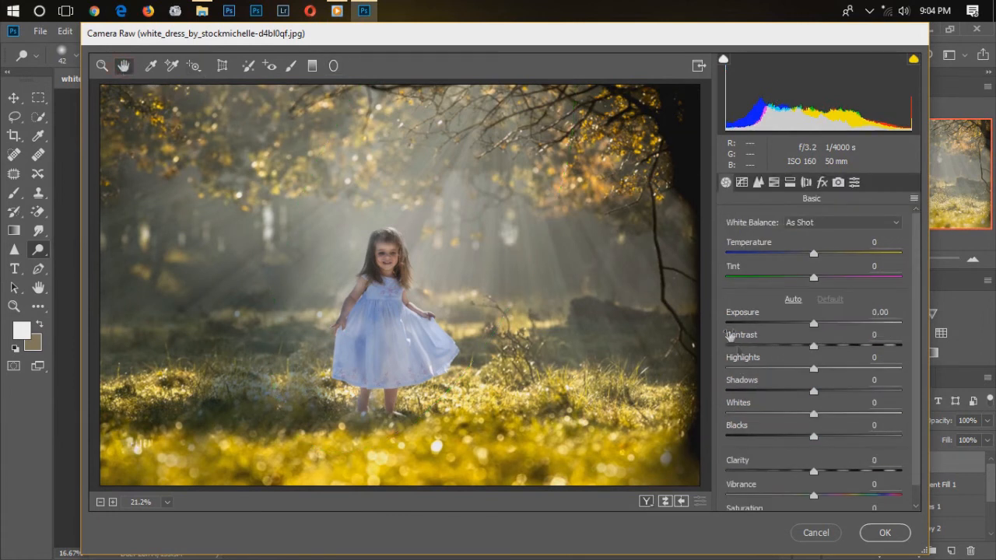
Step: Set the overall Shadows to -14 and Clarity to +12, and split-tone the shadows yellow-green with a low saturation
drag(813, 391, 795, 377)
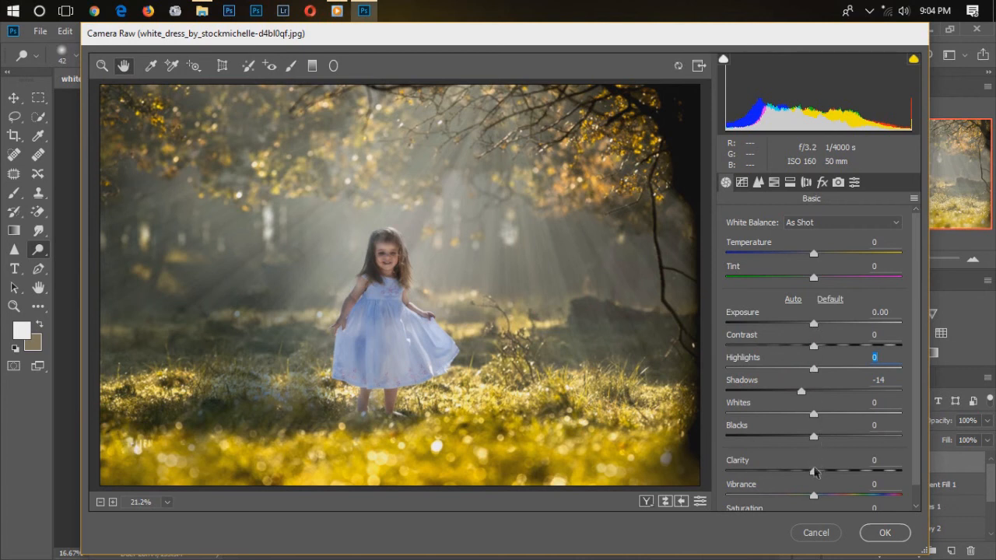
drag(815, 474, 823, 473)
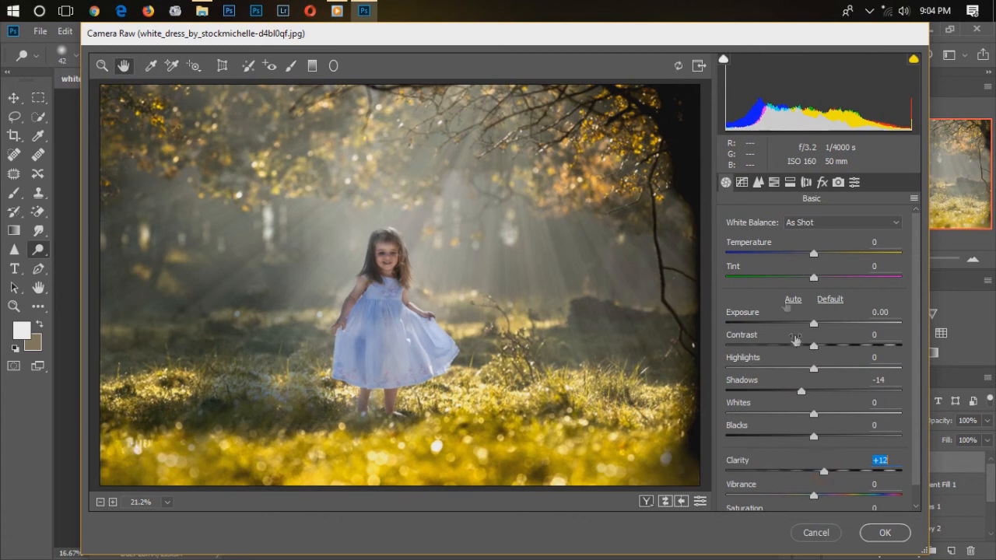
click(788, 184)
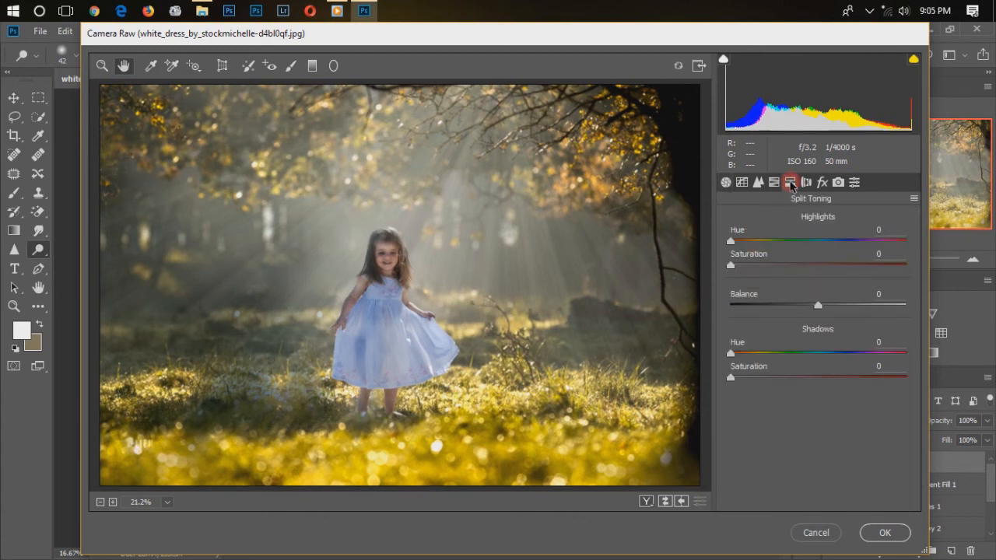
drag(731, 378, 771, 376)
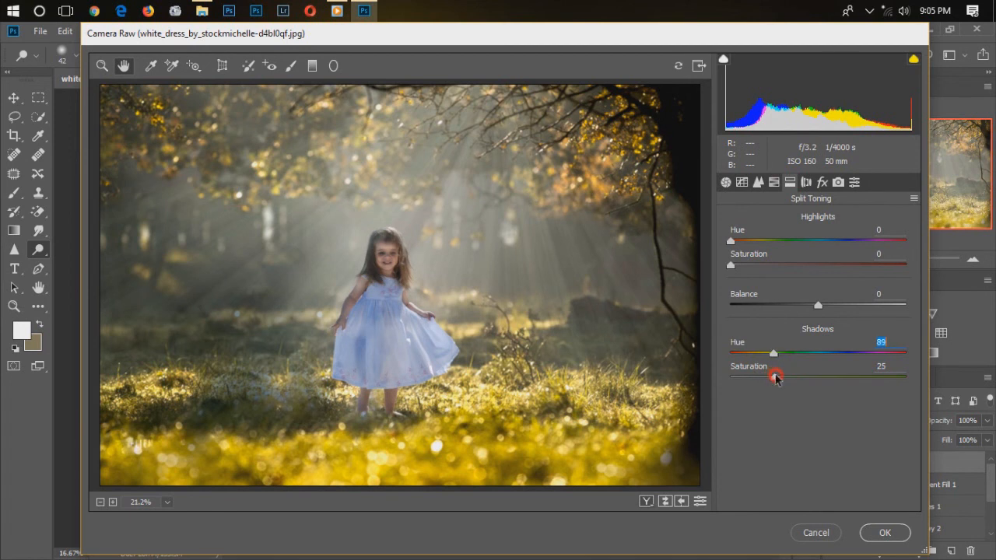
click(774, 378)
drag(776, 378, 759, 379)
drag(773, 352, 772, 358)
Step: Raise the luminance of the oranges slightly and apply the Camera Raw edits to the layer
click(774, 182)
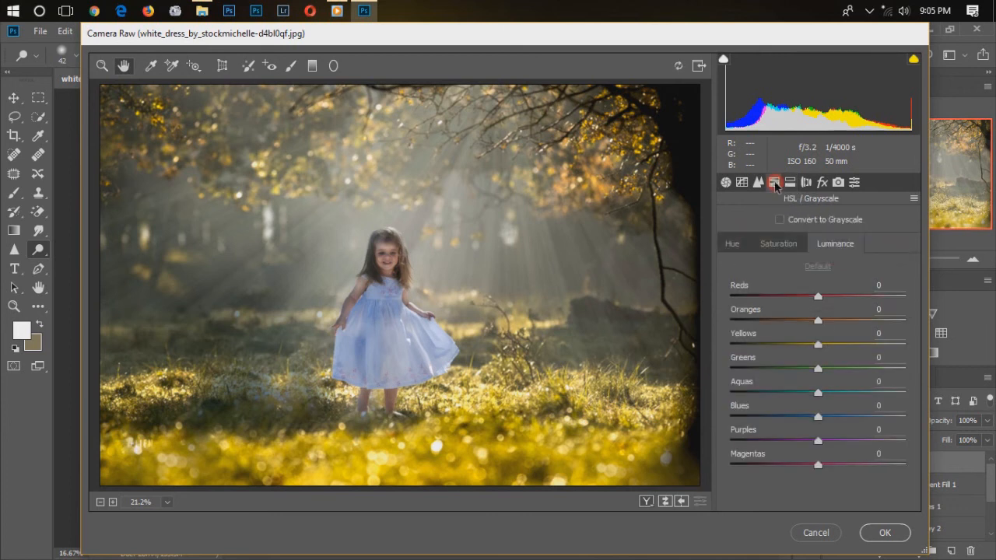
mouse_move(818, 320)
mouse_down()
mouse_move(839, 320)
mouse_move(790, 329)
mouse_move(831, 325)
mouse_up()
click(885, 532)
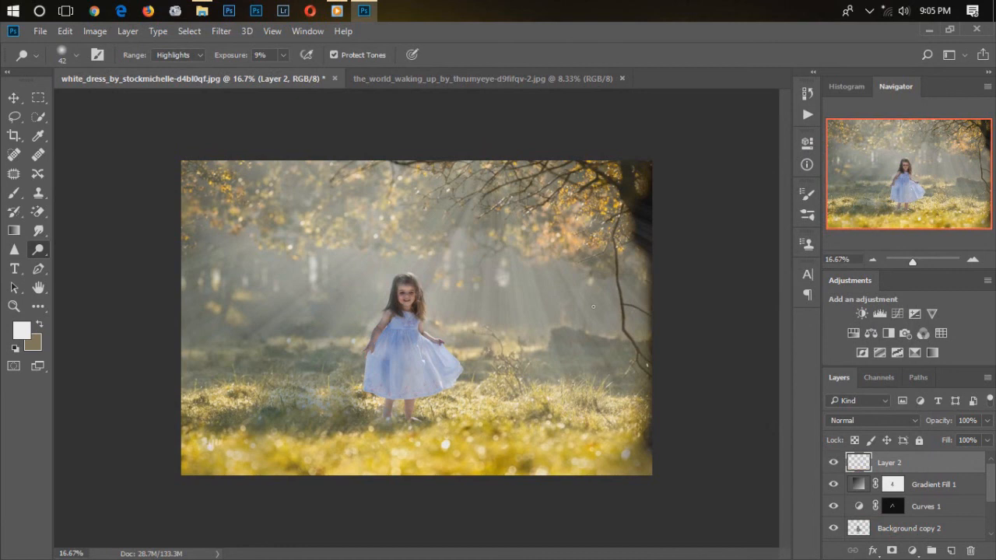
Step: Check the filtered image up close and lower the opacity of the Camera Raw layer to 87%
click(848, 260)
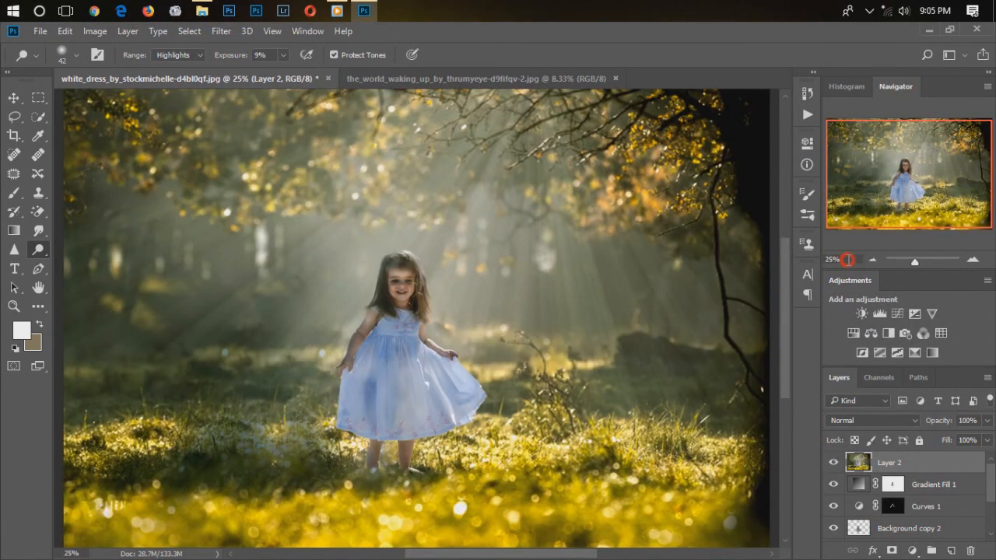
click(872, 260)
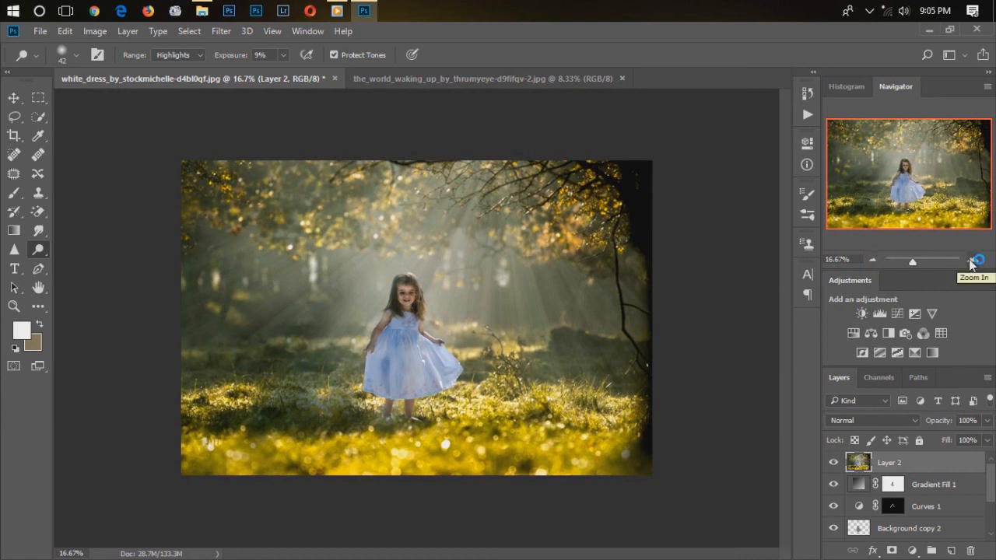
drag(945, 422, 933, 422)
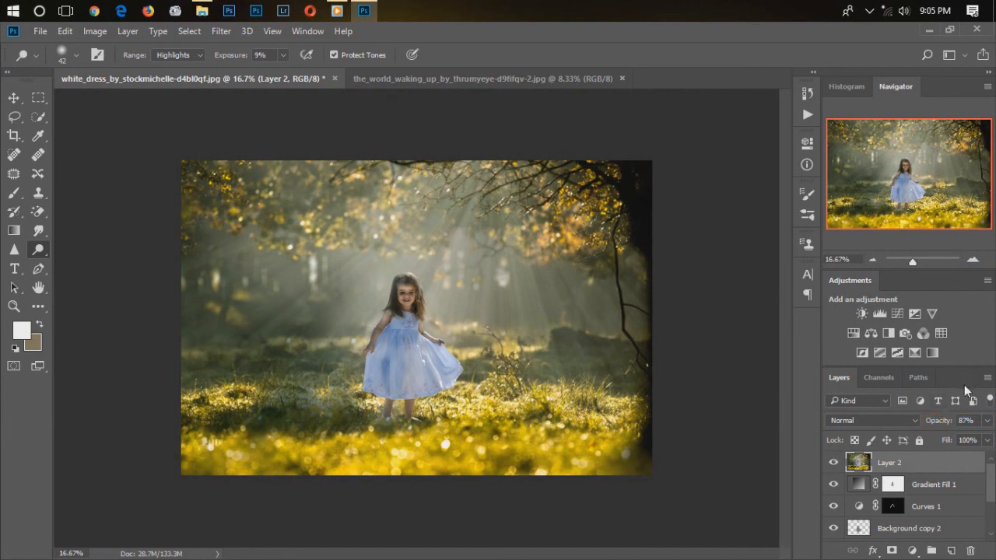
Step: Stamp all visible layers into a new top layer and set its blend mode to Linear Light
key(ctrl+shift+alt+e)
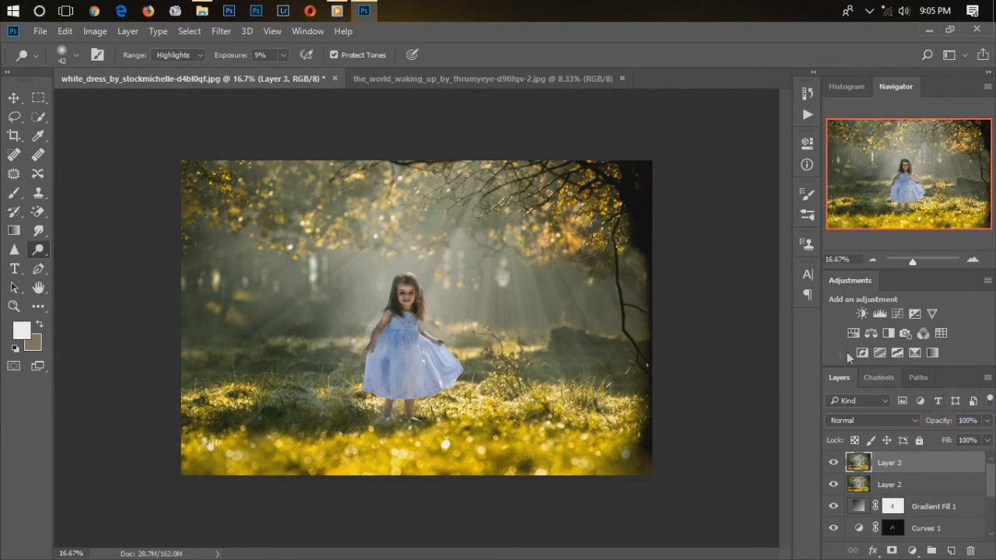
click(864, 420)
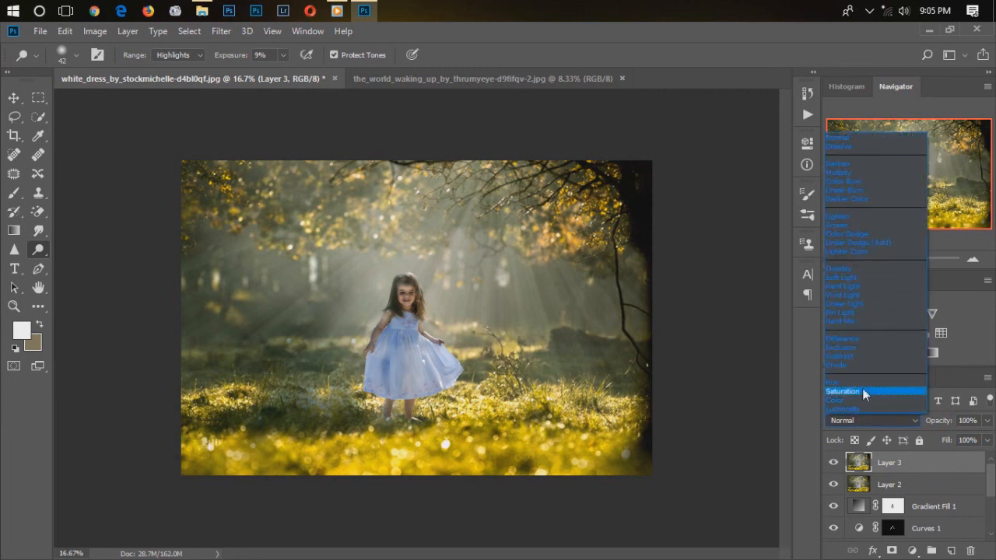
click(847, 304)
Step: Sharpen the image by applying a High Pass filter with a very small radius to the Linear Light layer
click(219, 30)
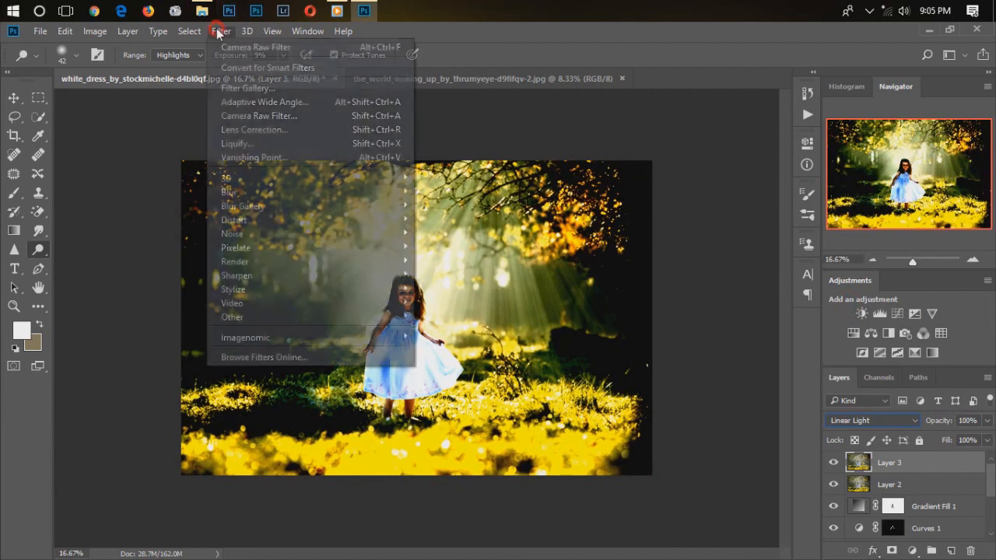
mouse_move(389, 317)
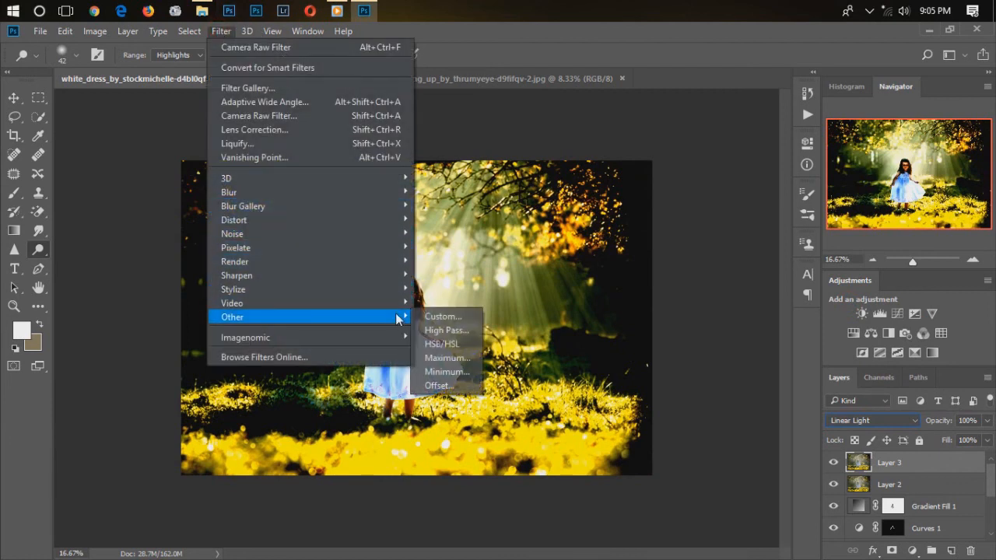
click(433, 330)
drag(456, 109, 618, 116)
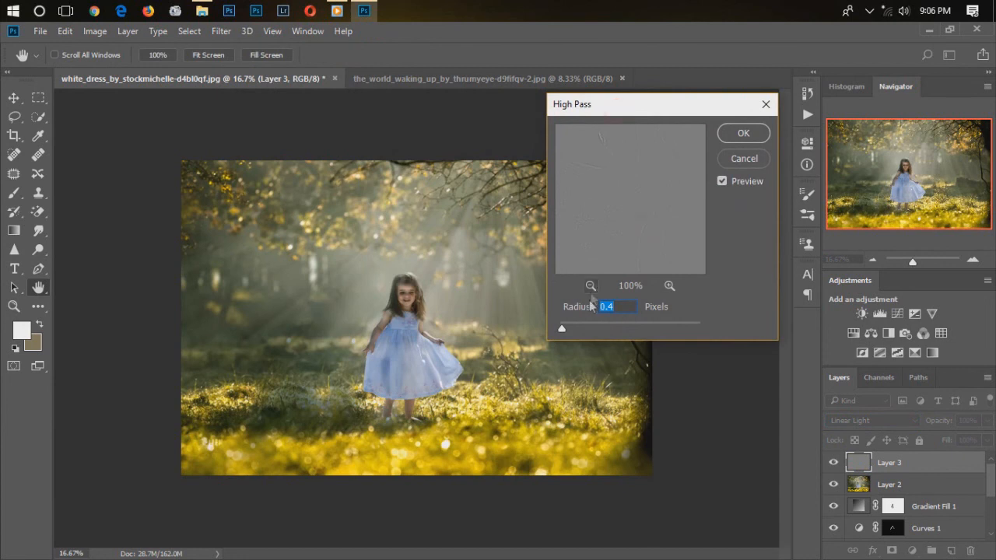
drag(565, 328, 567, 328)
click(743, 133)
key(o)
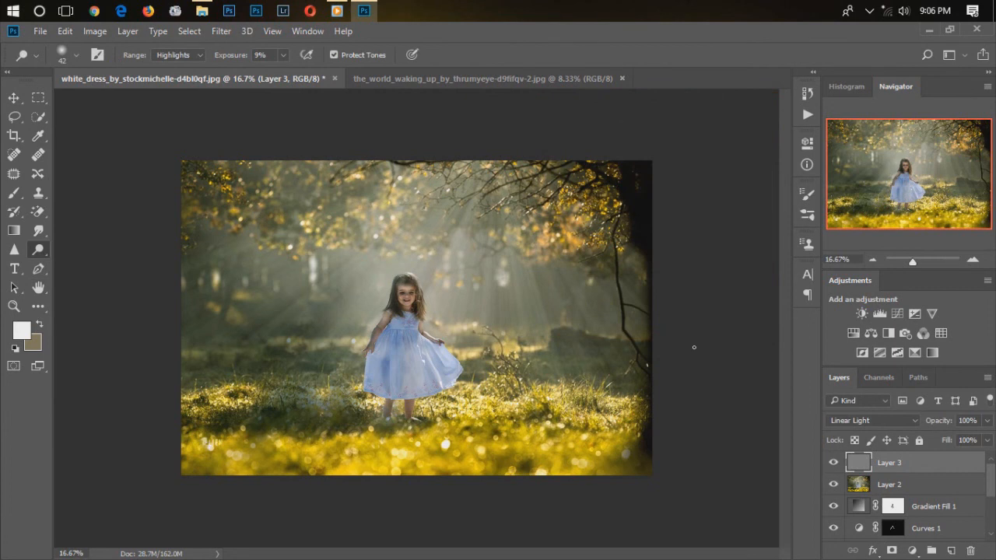
click(973, 260)
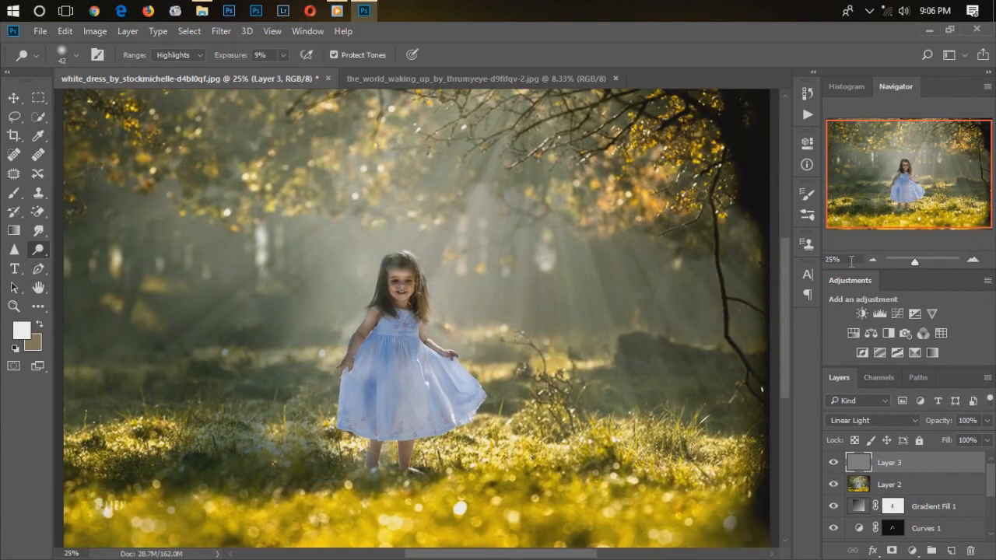